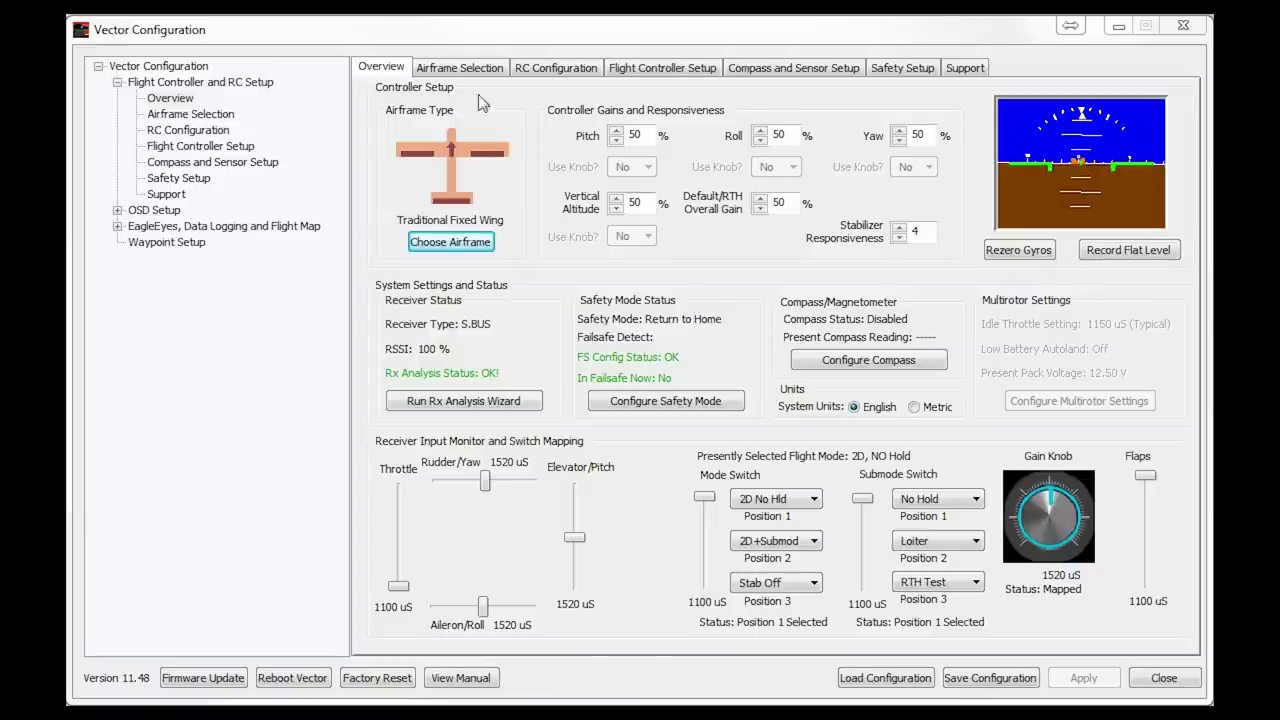
# - Review the available airframe types and the RC configuration's receiver input monitor, switch mapping and failsafe status
pyautogui.click(455, 70)
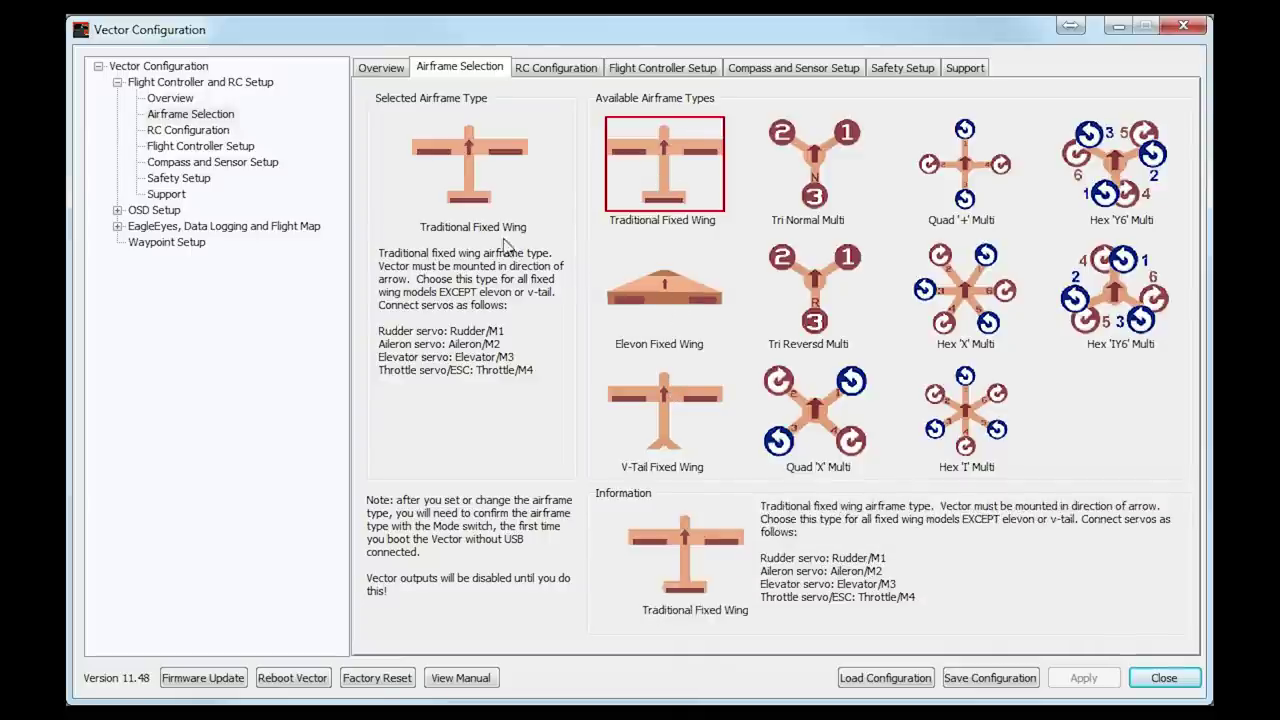
pyautogui.click(545, 70)
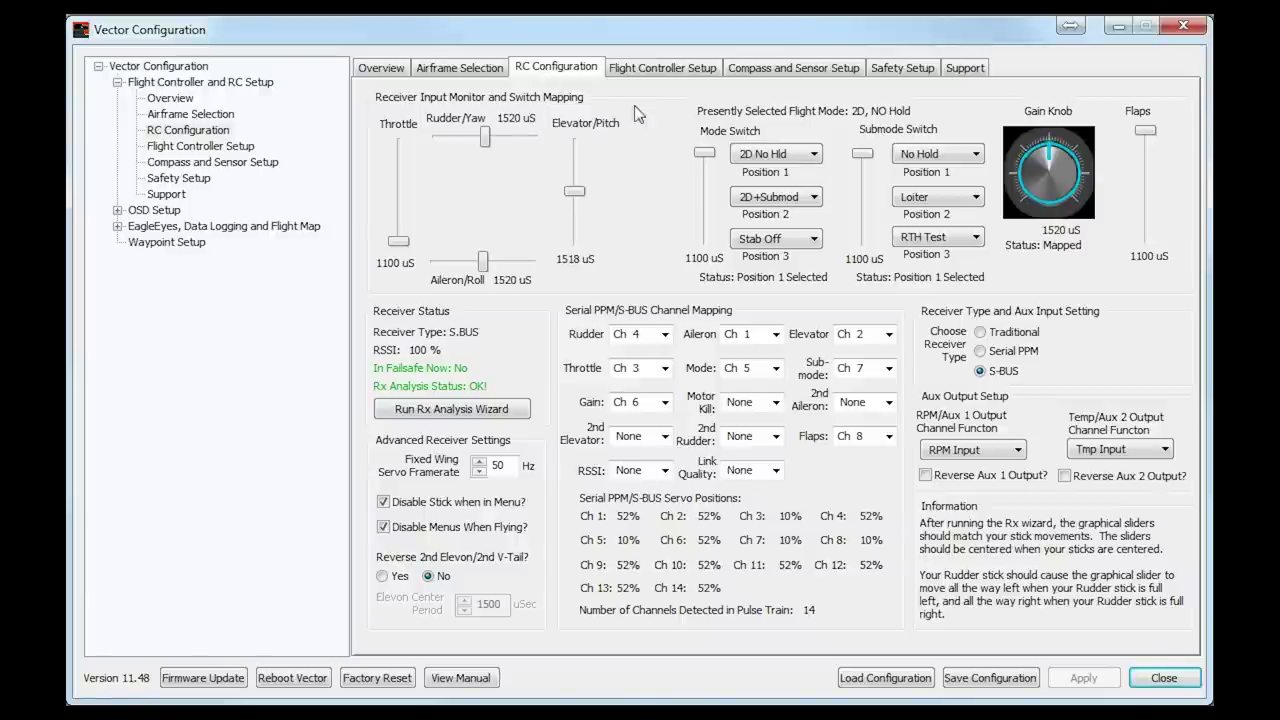
pyautogui.moveTo(798, 168)
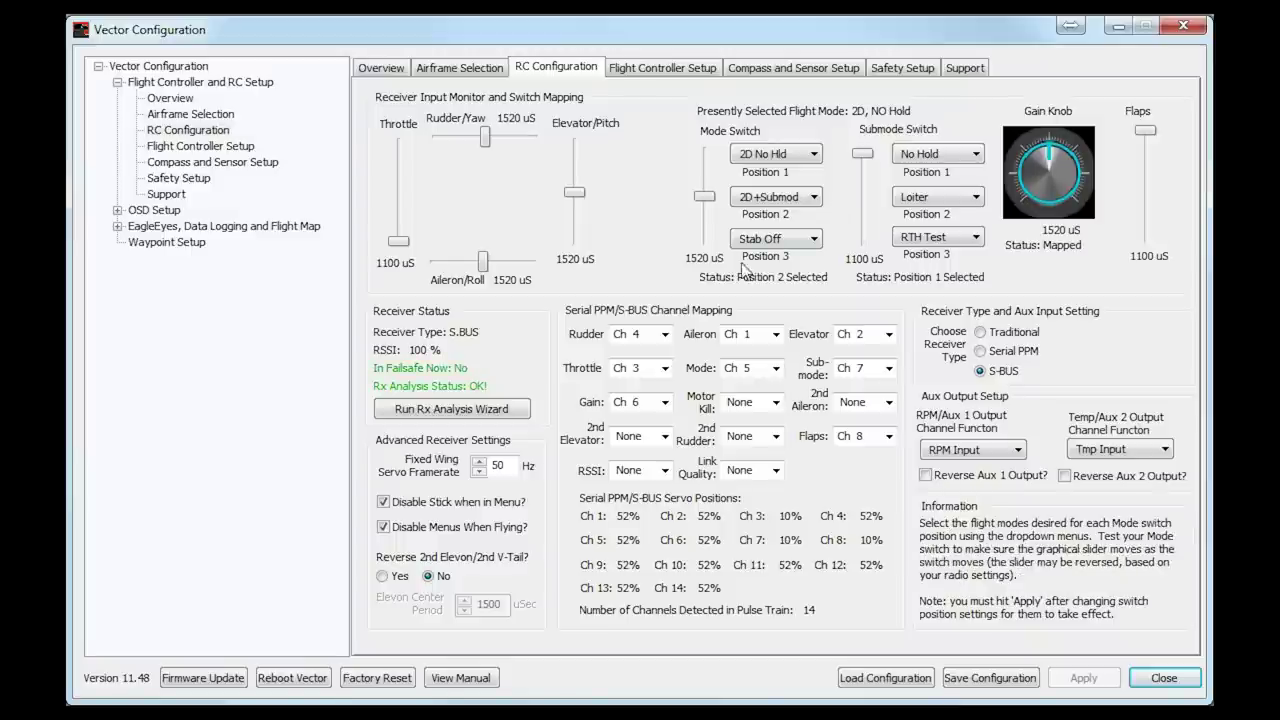
pyautogui.moveTo(423, 373)
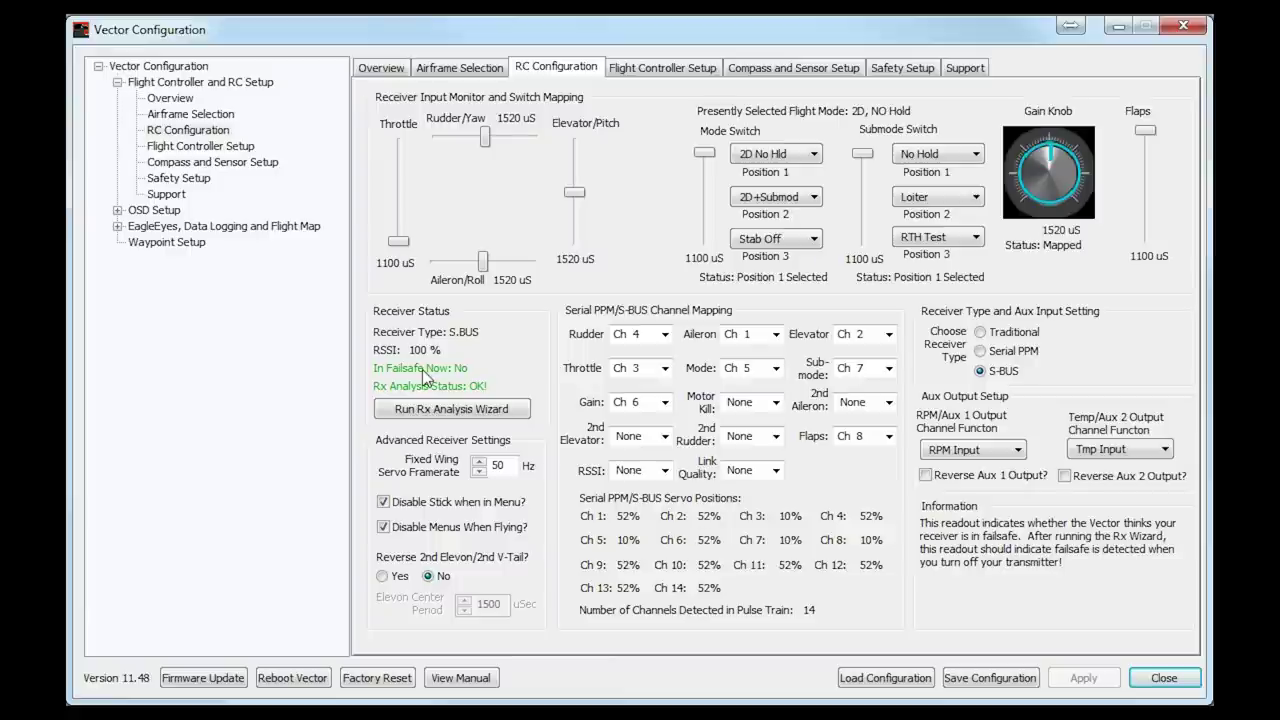
pyautogui.moveTo(495, 233)
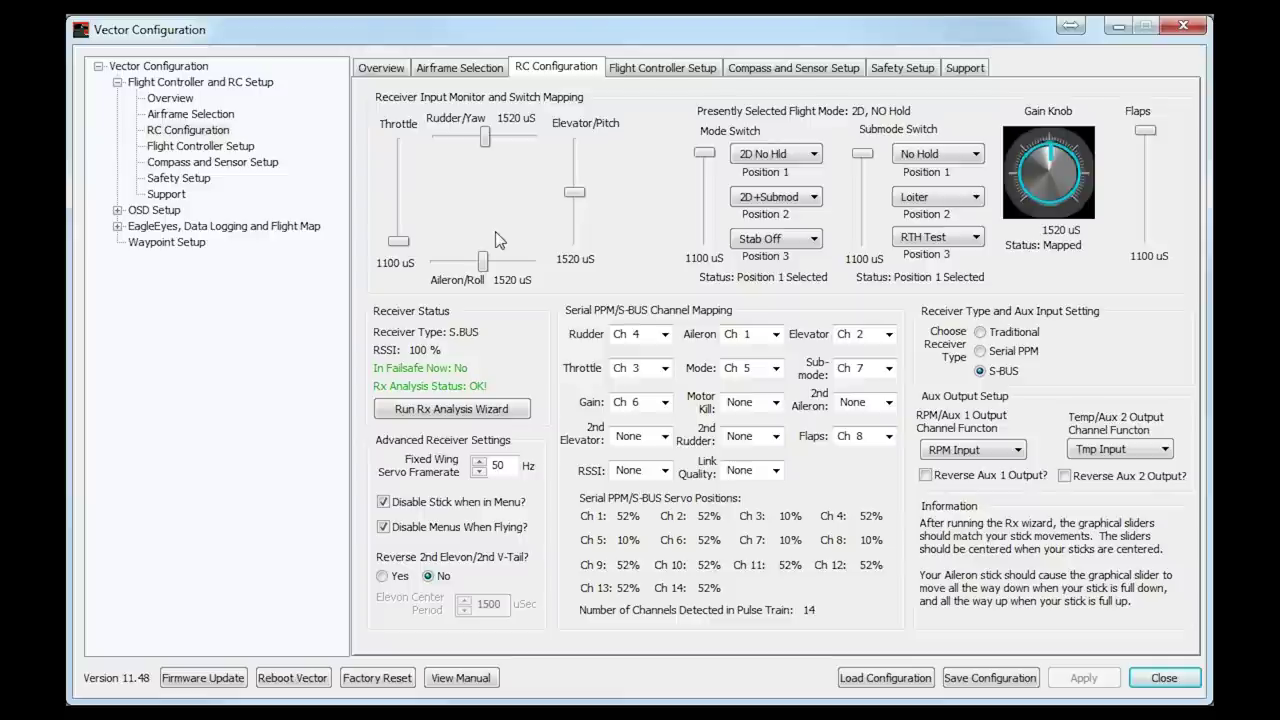
# - Read the guidance on the Rx Analysis Wizard and the receiver settings it relates to, including channel mapping and receiver type
pyautogui.moveTo(470, 415)
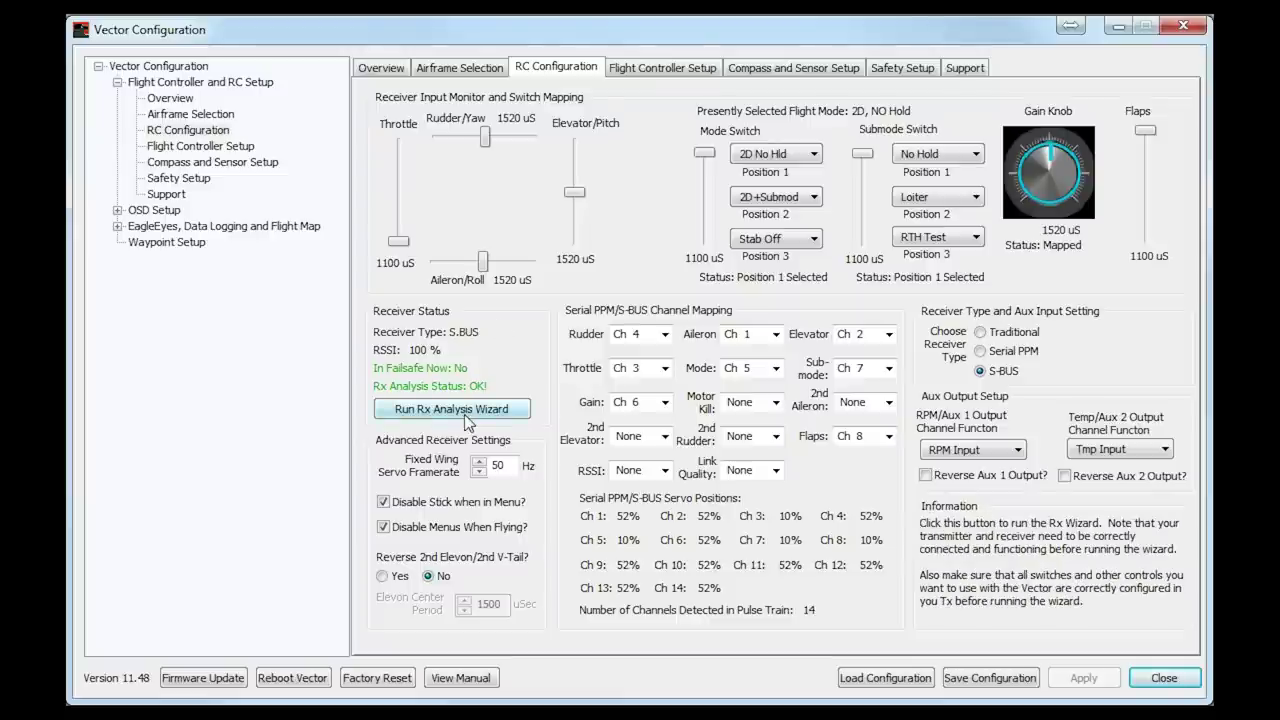
pyautogui.moveTo(683, 340)
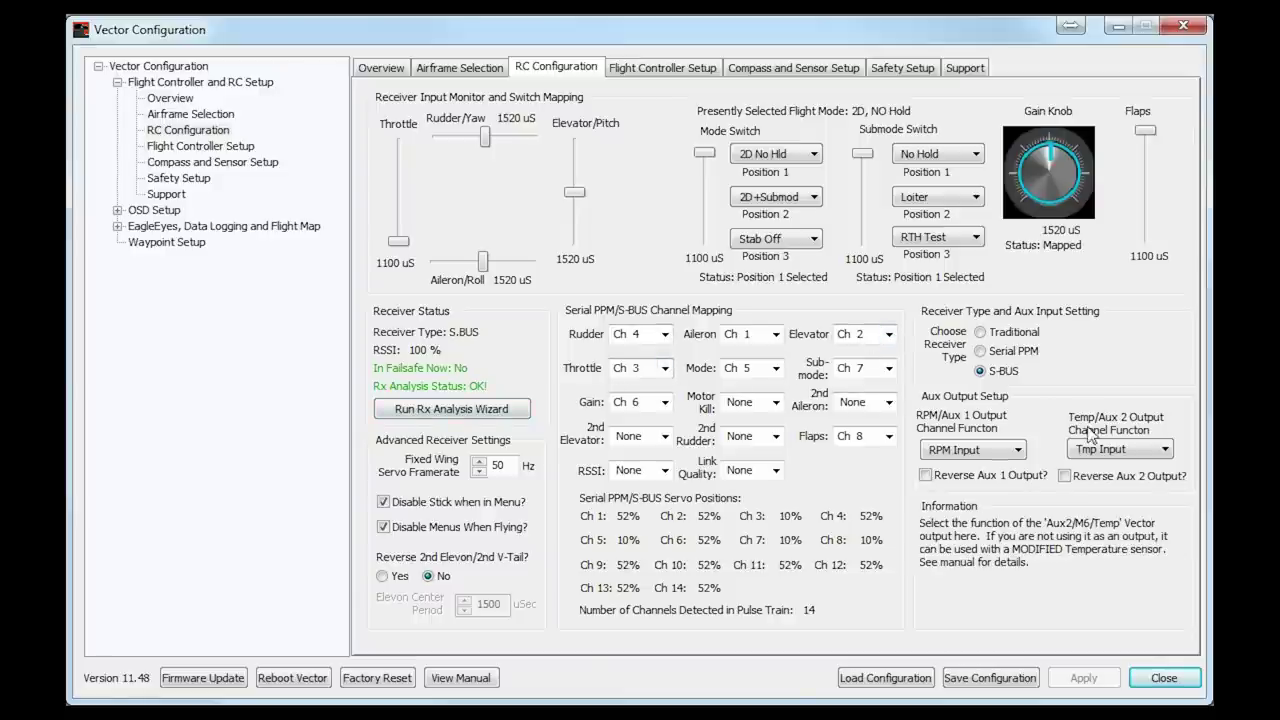
pyautogui.moveTo(982, 372)
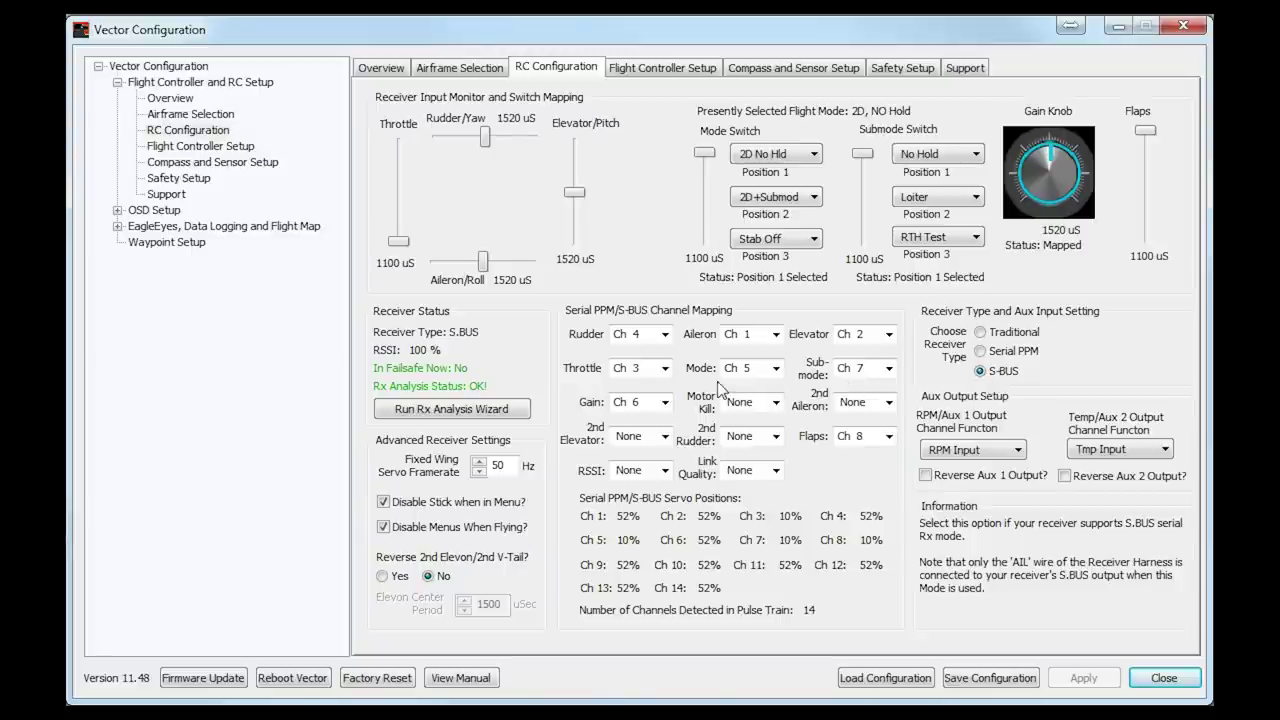
pyautogui.moveTo(396, 416)
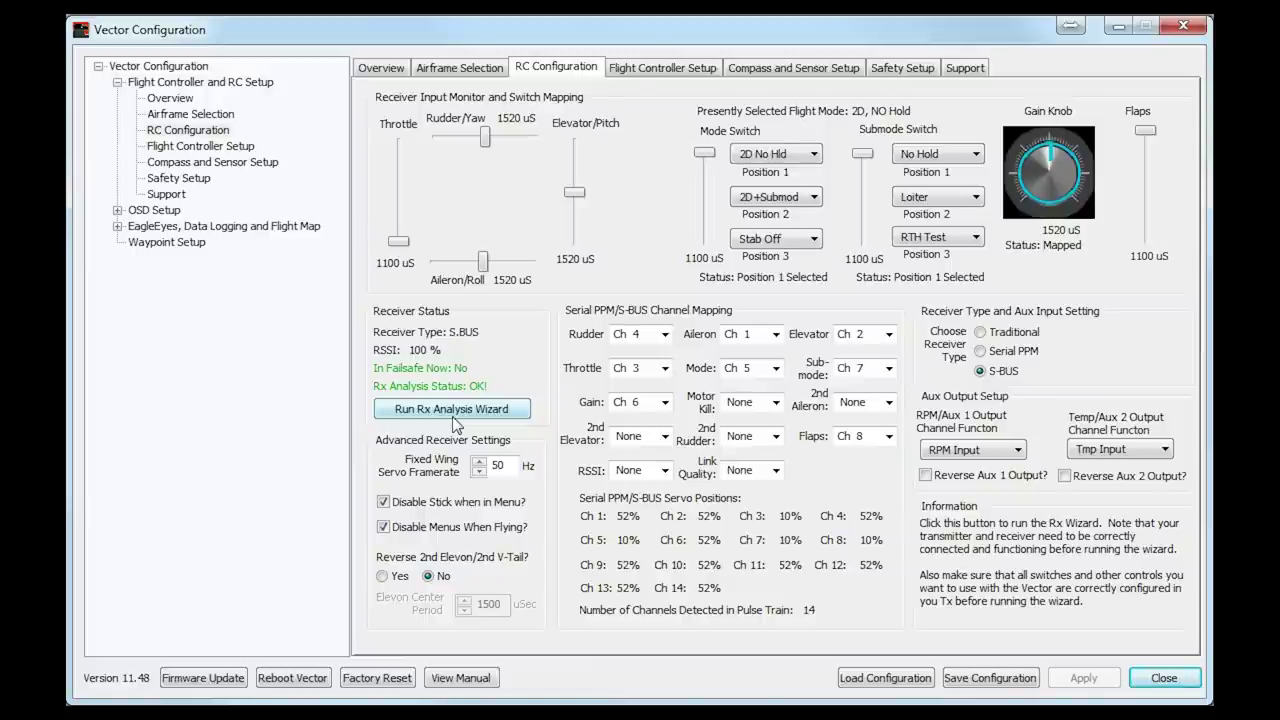
pyautogui.moveTo(643, 365)
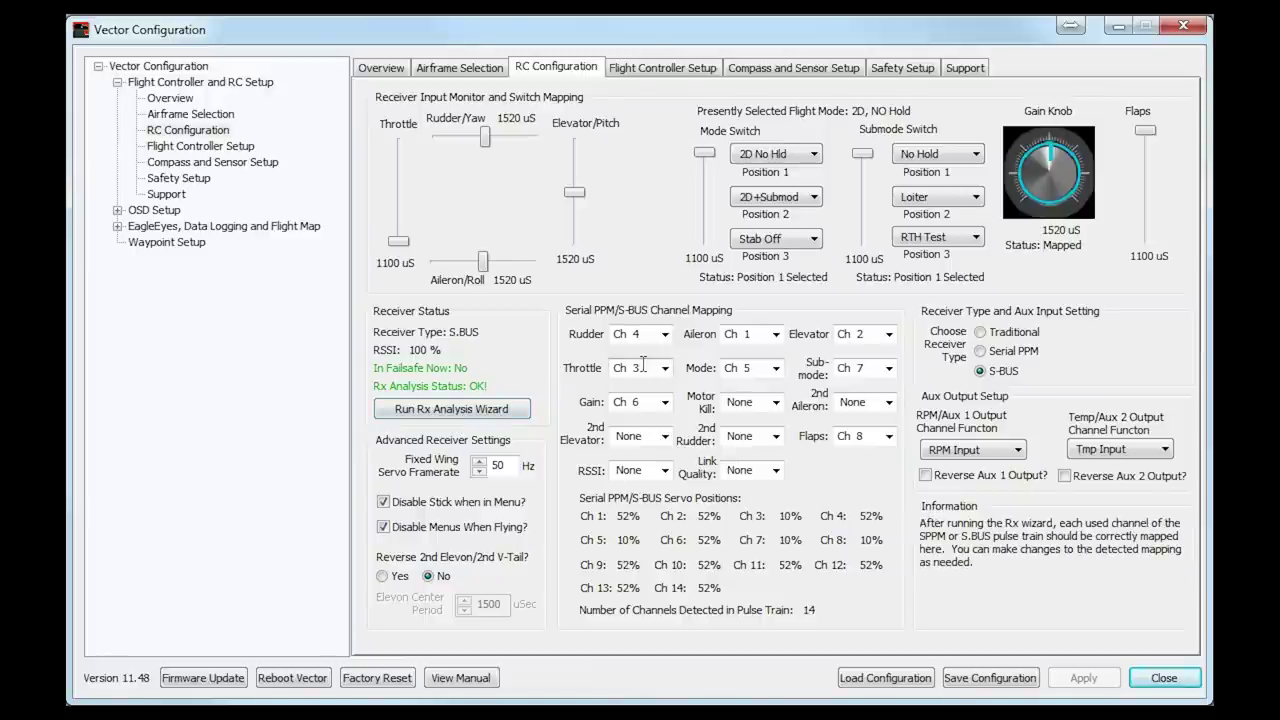
pyautogui.moveTo(502, 352)
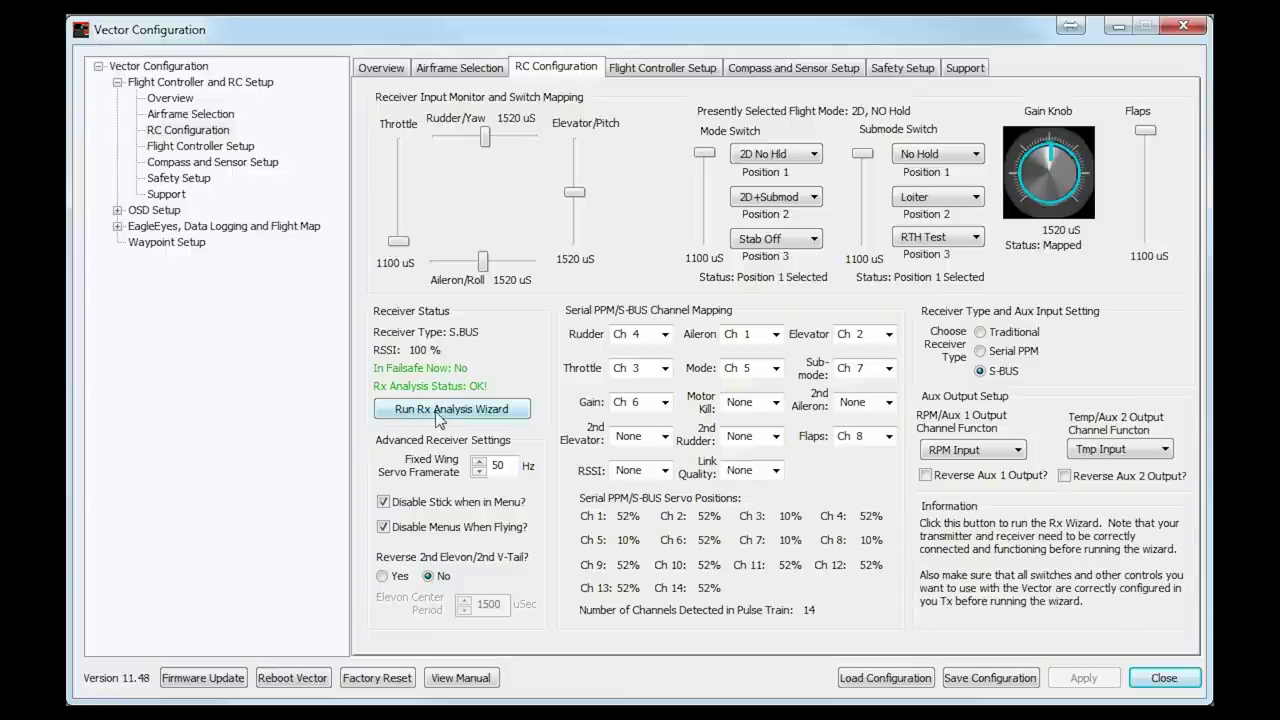
pyautogui.moveTo(390, 356)
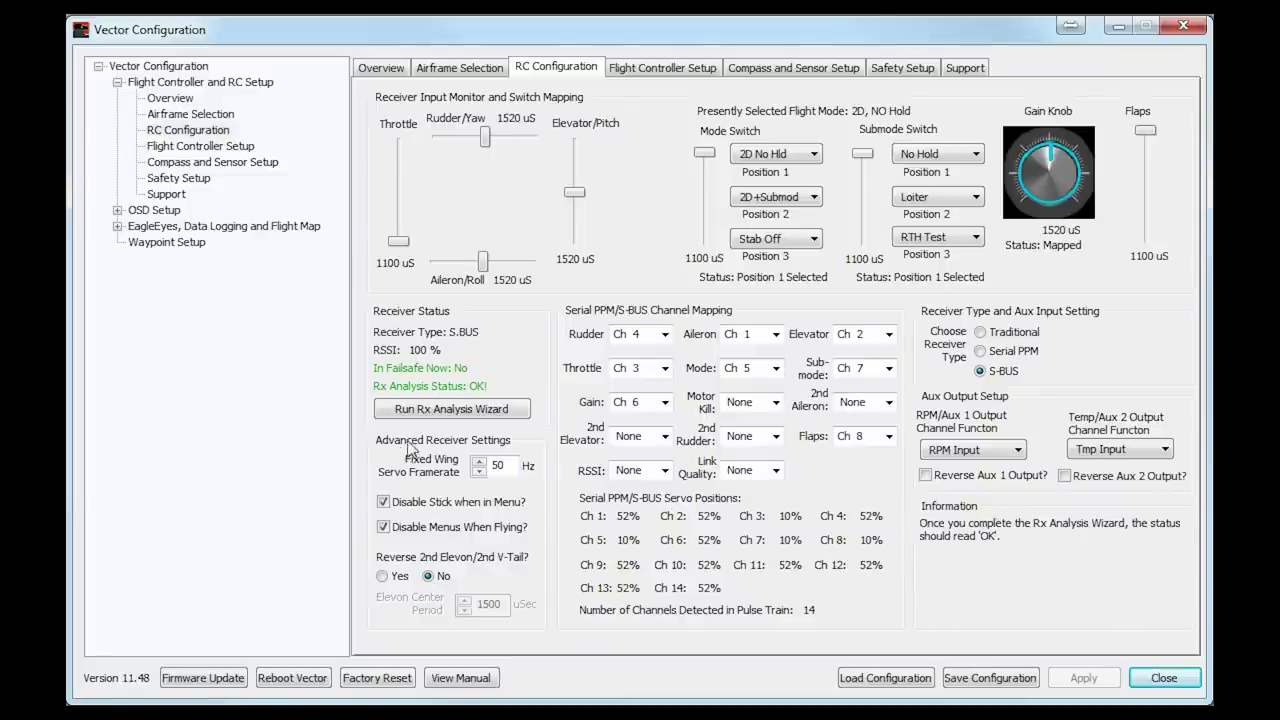
# - Examine the advanced receiver settings for servo framerate, stick and menu disabling, and second elevon/V-tail reversal
pyautogui.moveTo(428, 466)
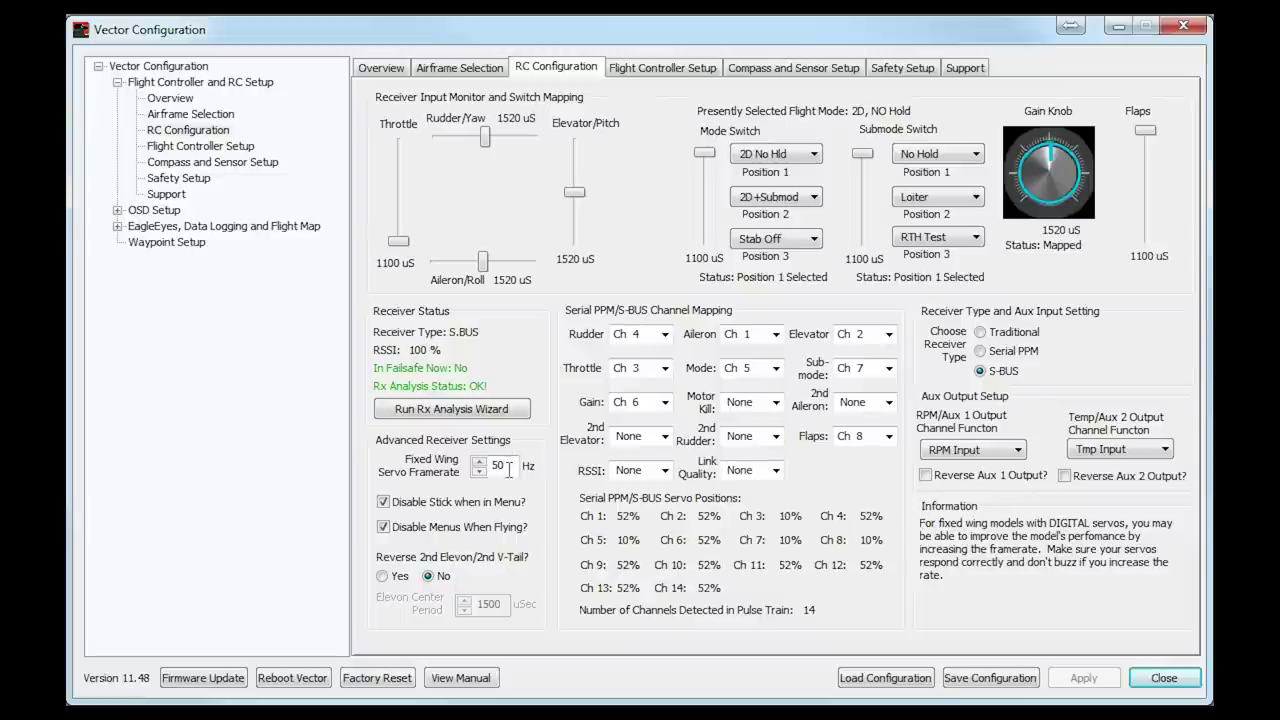
pyautogui.click(505, 472)
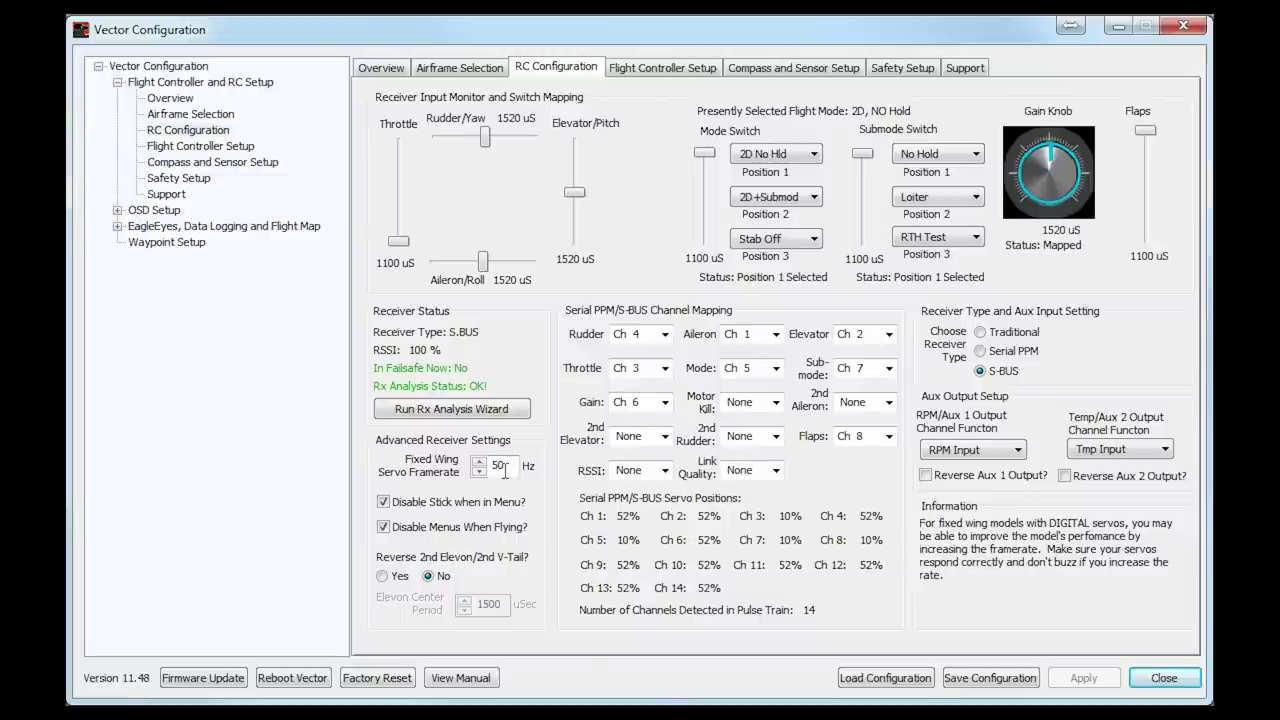
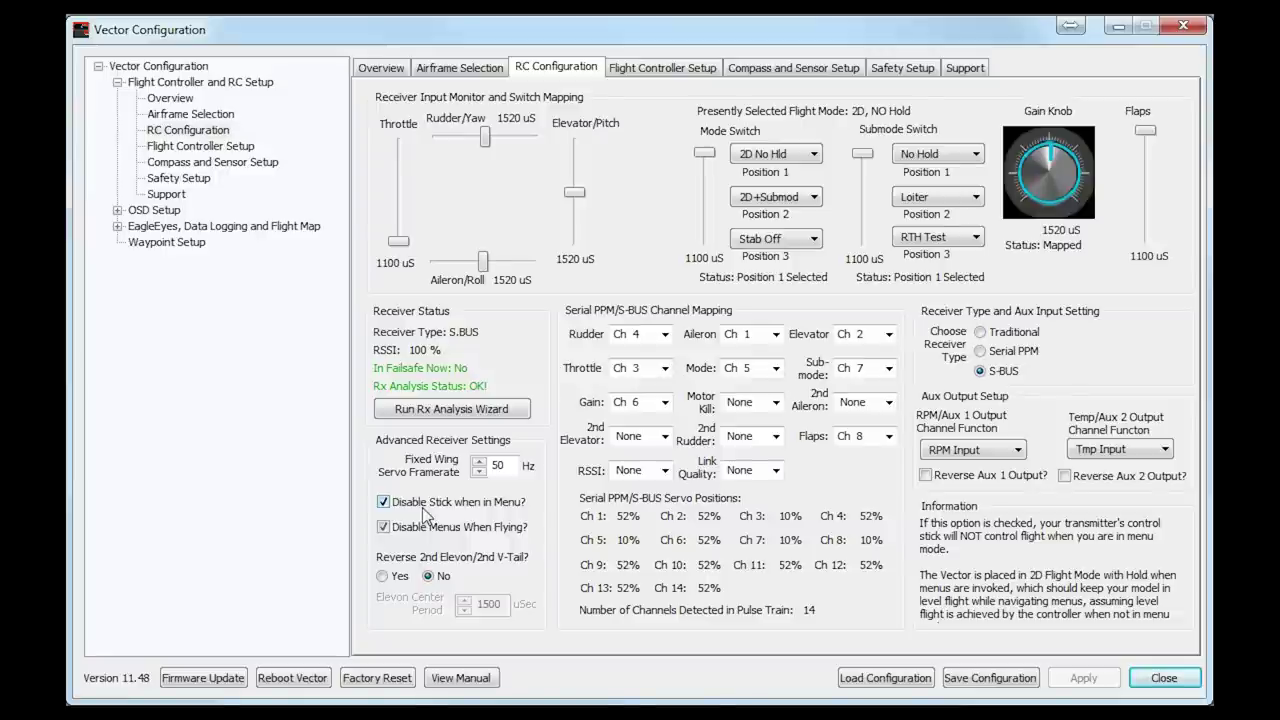
pyautogui.moveTo(408, 537)
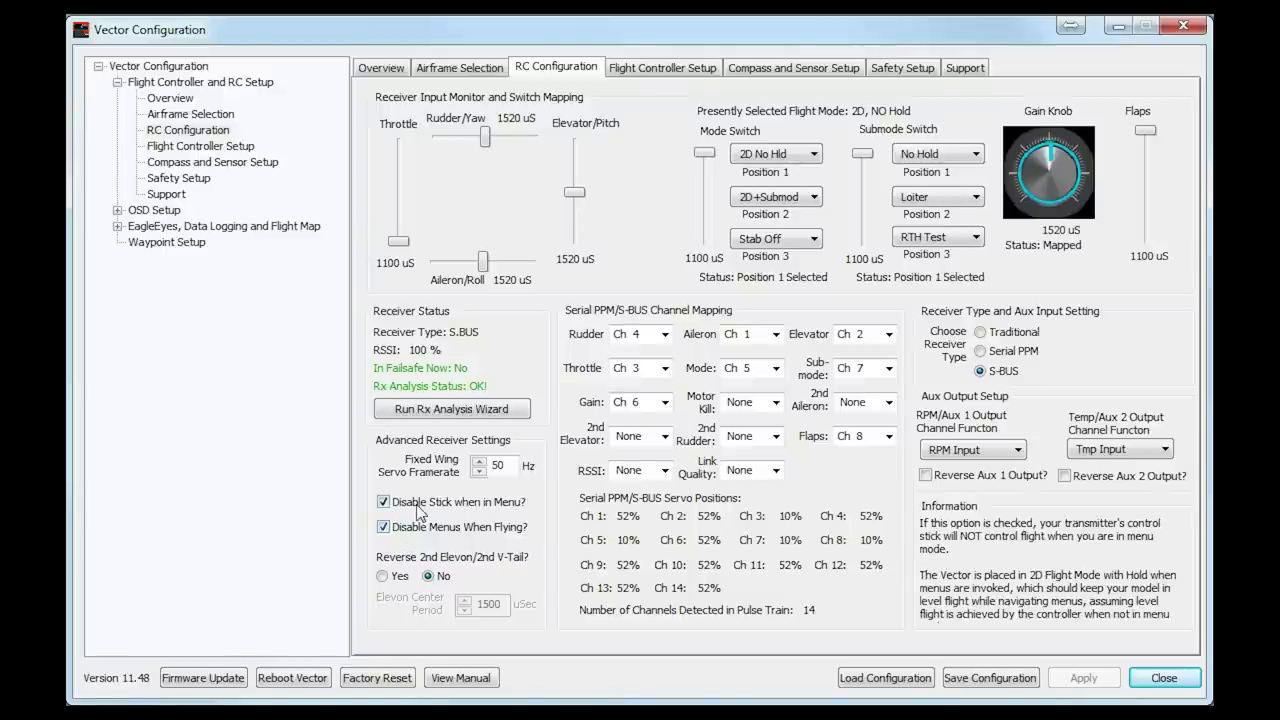
pyautogui.moveTo(415, 566)
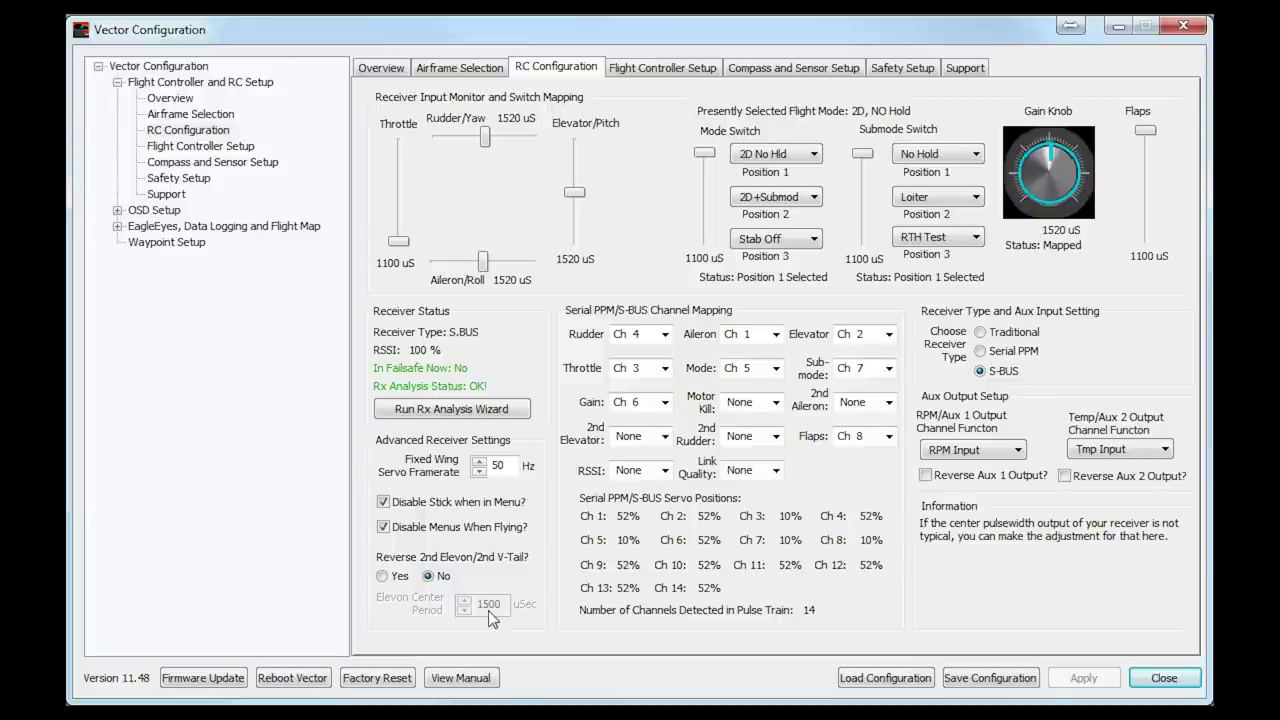
# - Inspect the Serial PPM/S-BUS channel mapping, the servo position readouts and the number of detected channels
pyautogui.moveTo(632, 333)
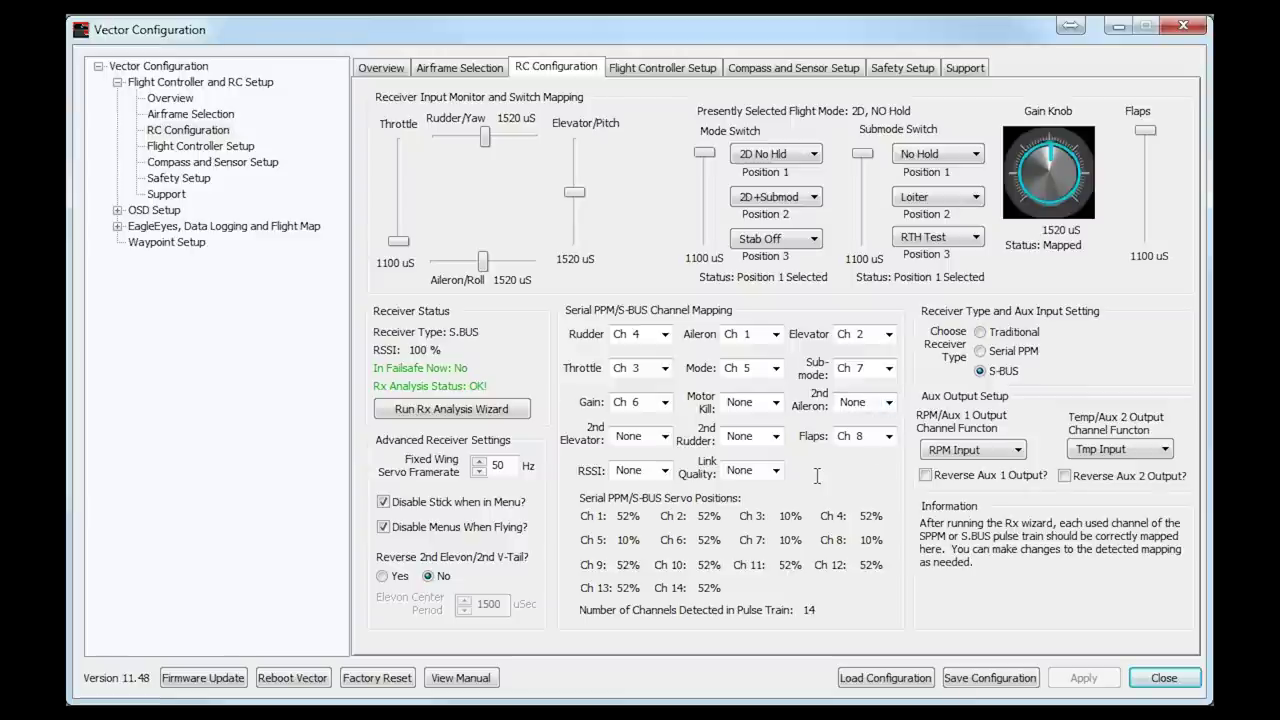
pyautogui.moveTo(619, 470)
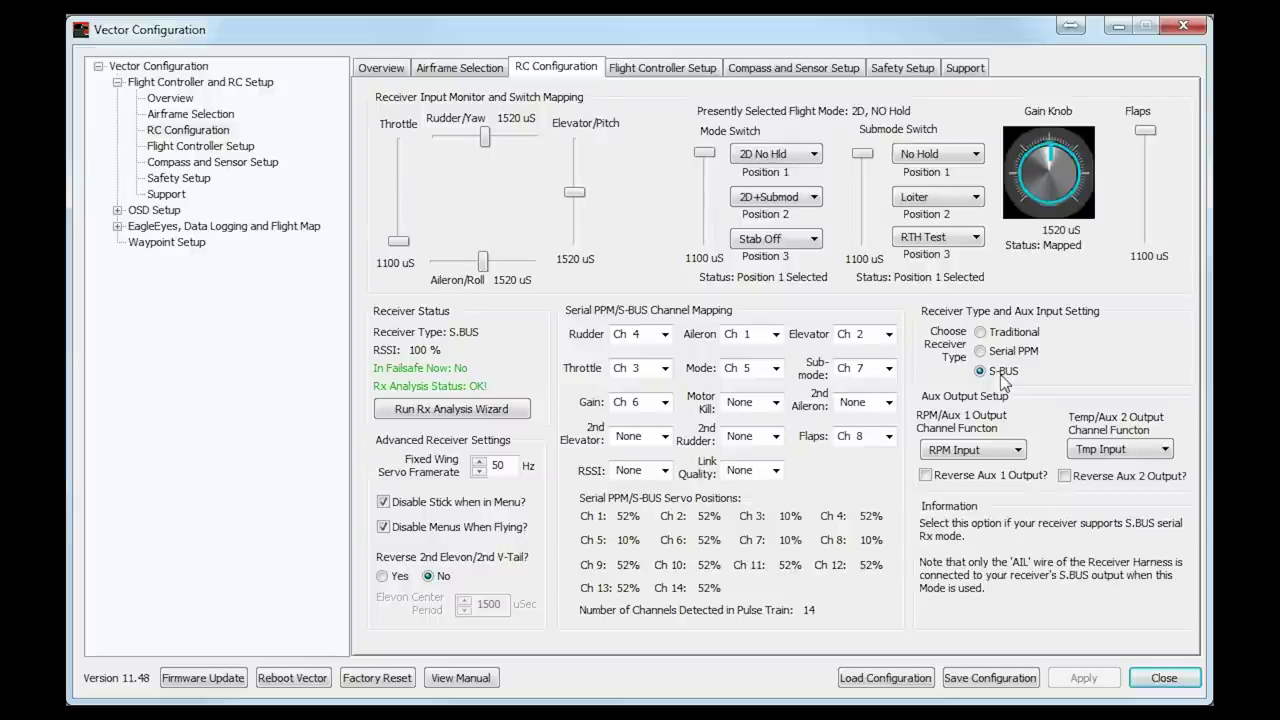
pyautogui.moveTo(588, 478)
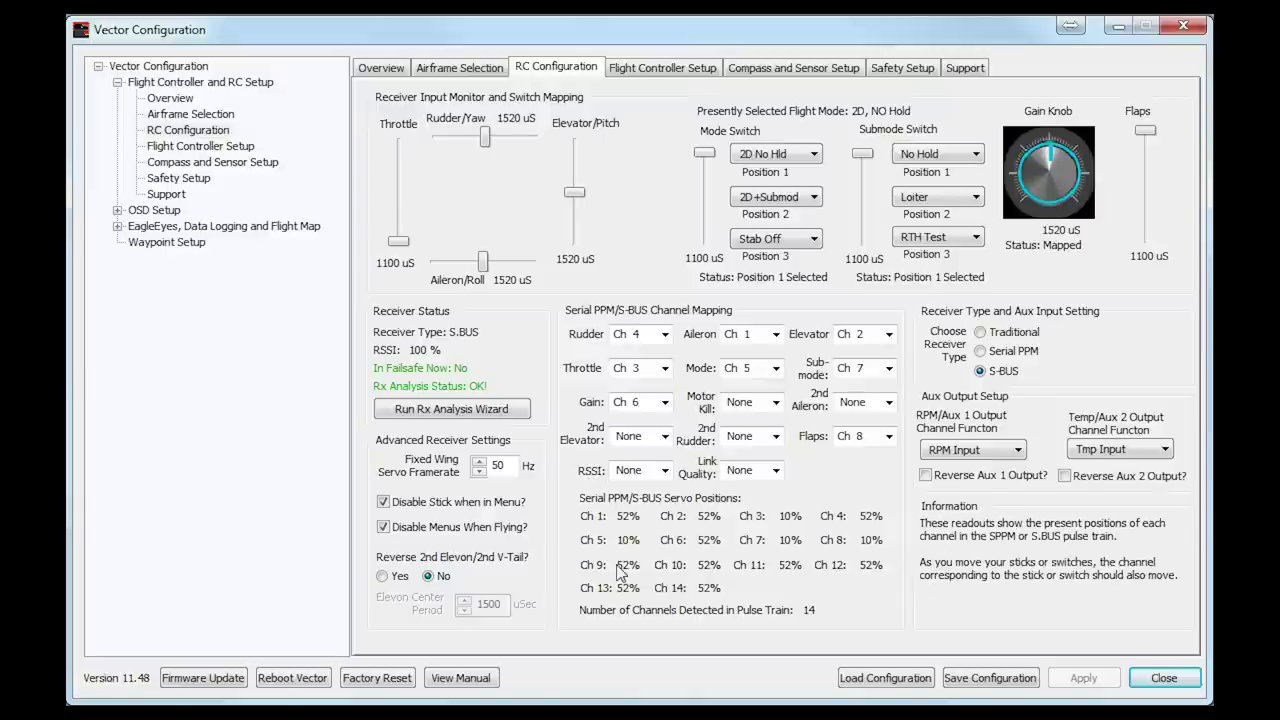
pyautogui.moveTo(735, 618)
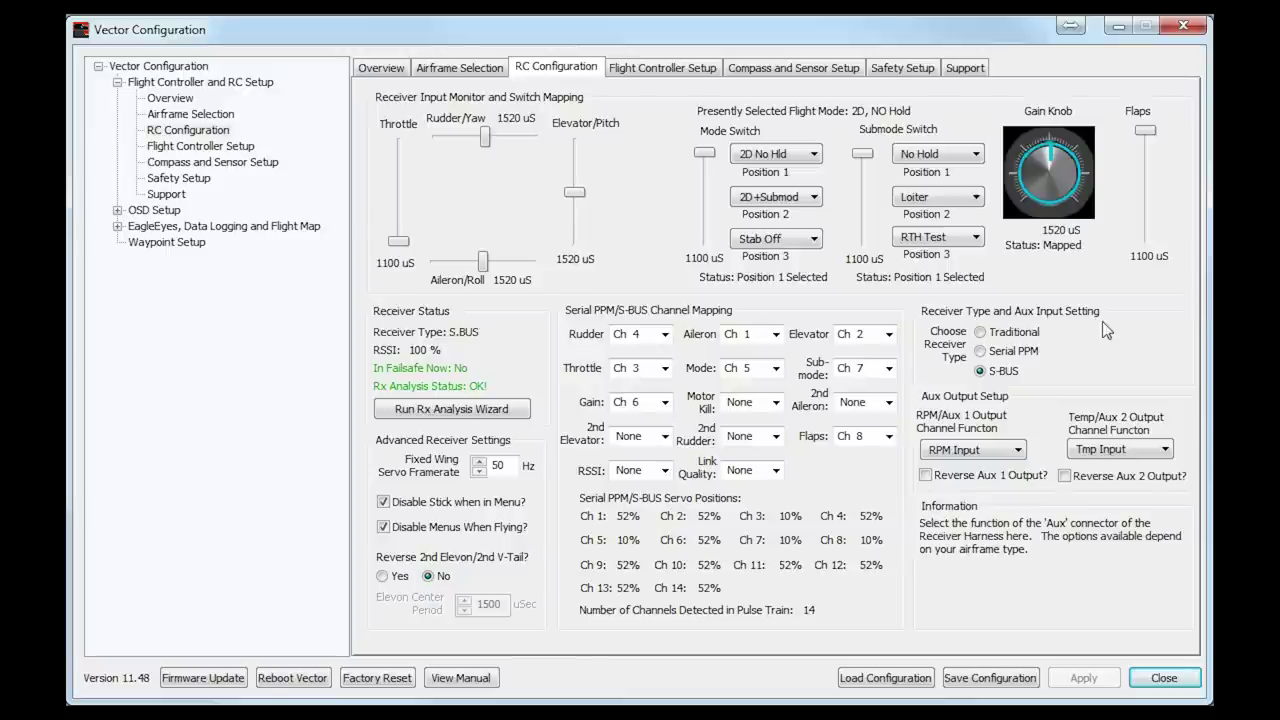
# - Review the receiver type choices and the functions available for the RPM/Aux 1 output channel
pyautogui.moveTo(1007, 375)
pyautogui.moveTo(1007, 338)
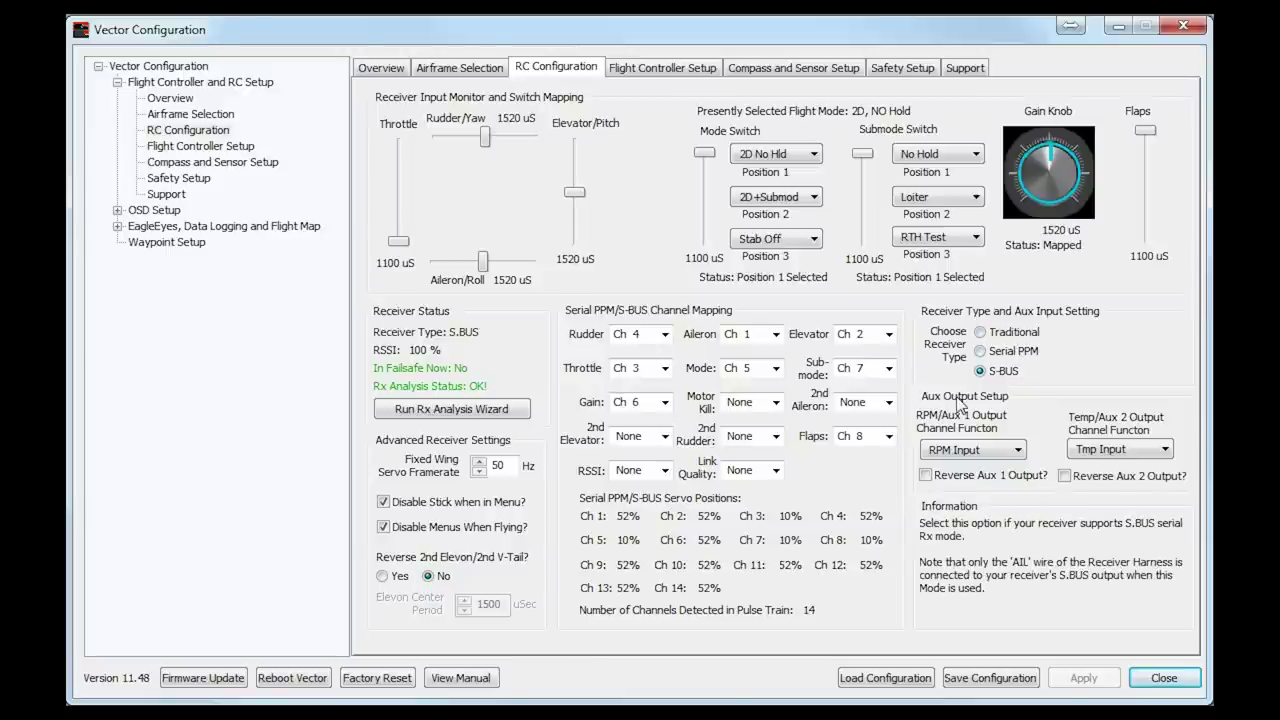
pyautogui.moveTo(955, 453)
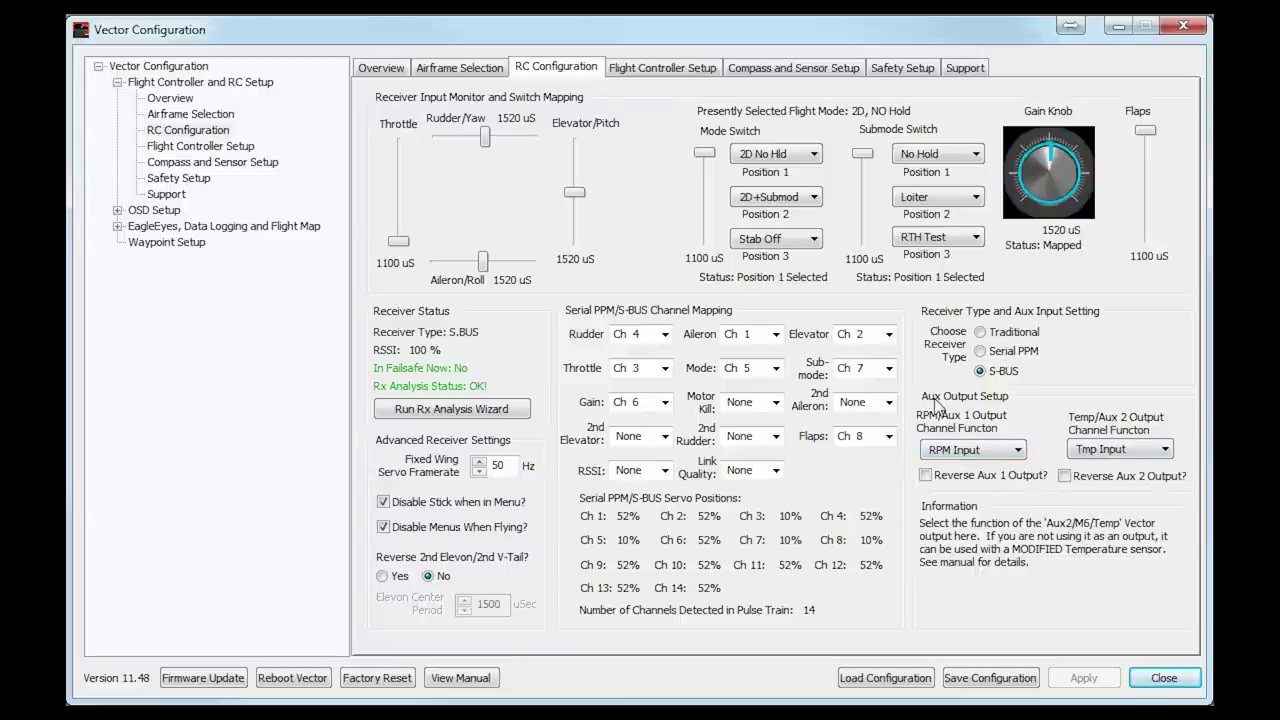
pyautogui.click(958, 451)
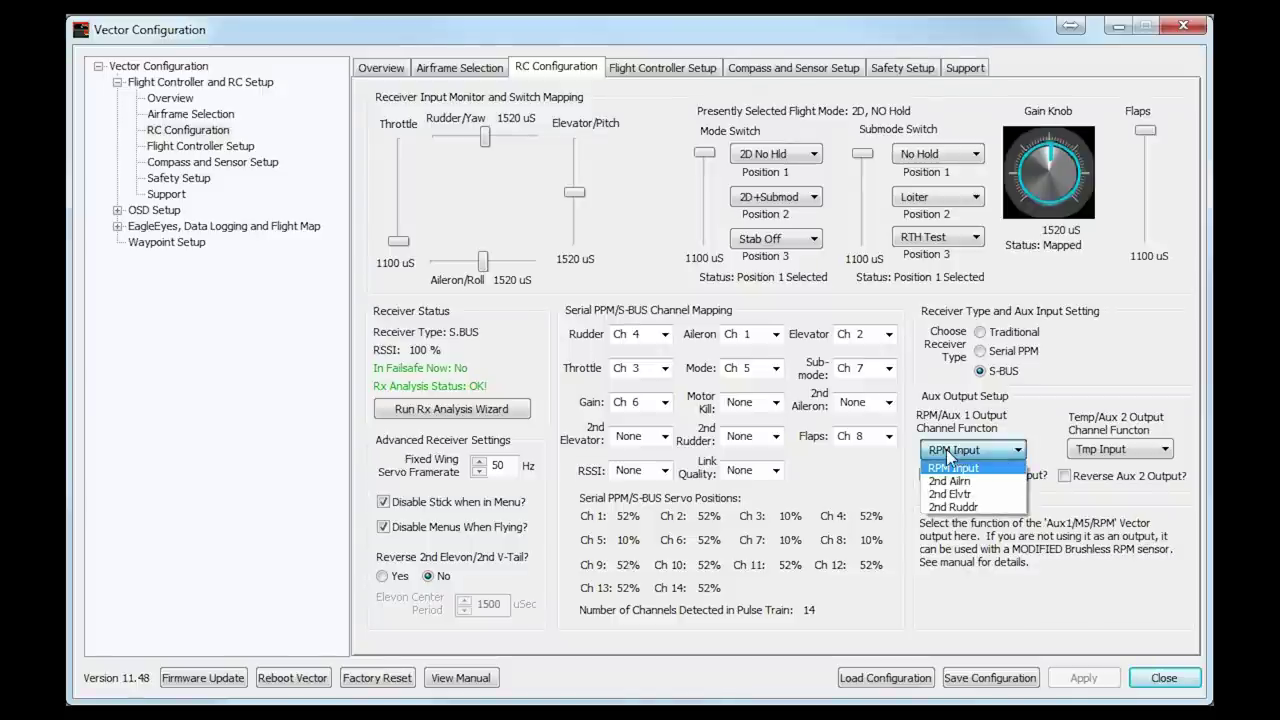
pyautogui.click(948, 455)
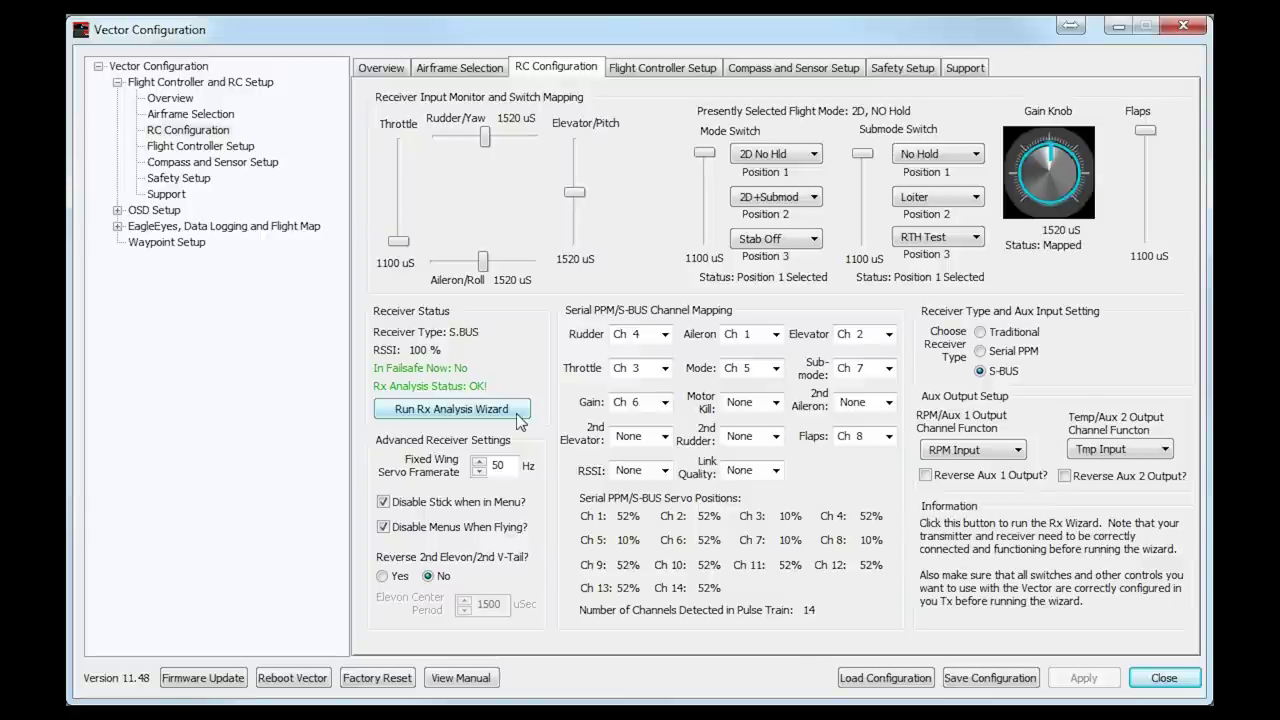
# - Examine the flight controller's gains, pitch and roll level adjustments, and the option for showing advanced gains
pyautogui.click(655, 72)
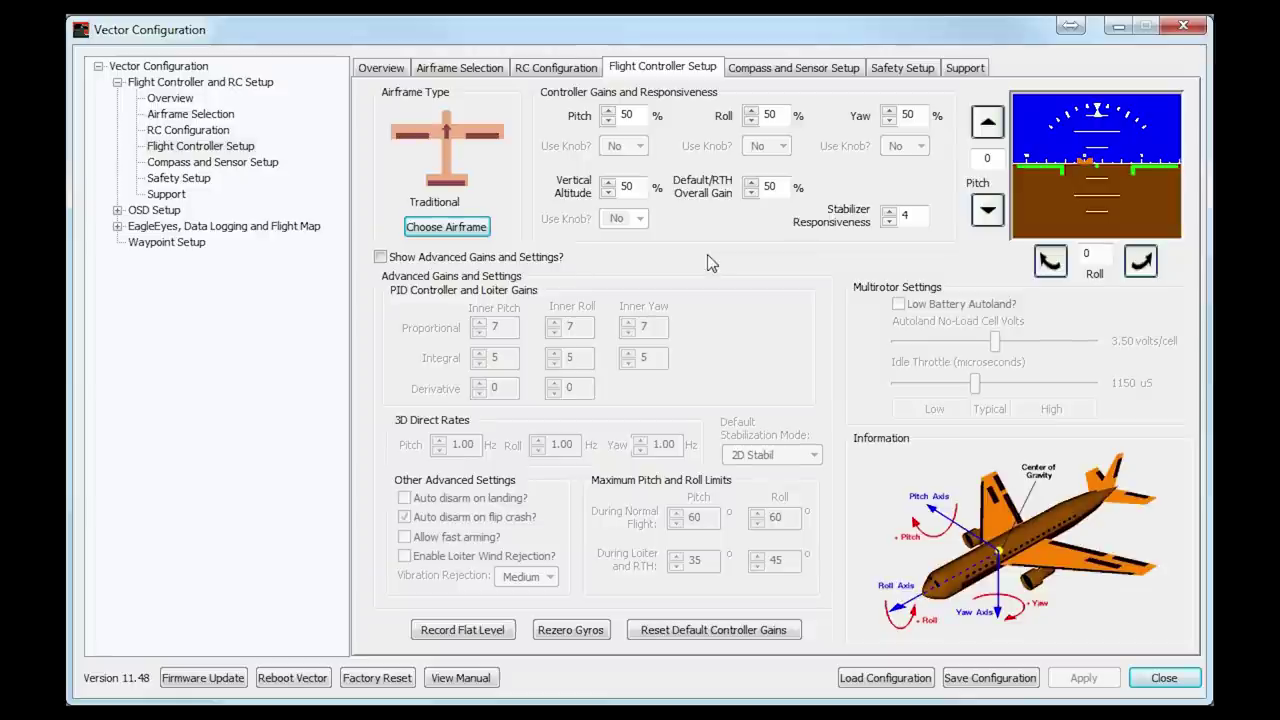
pyautogui.moveTo(630, 114)
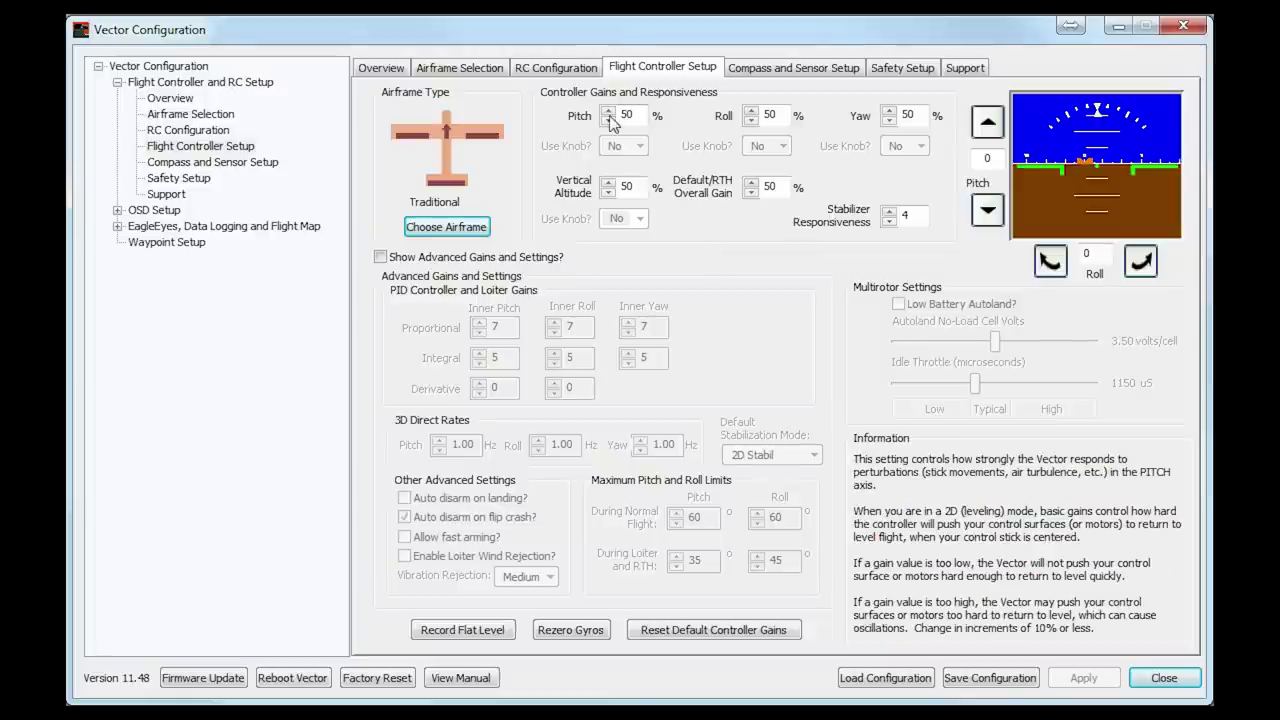
pyautogui.moveTo(612, 192)
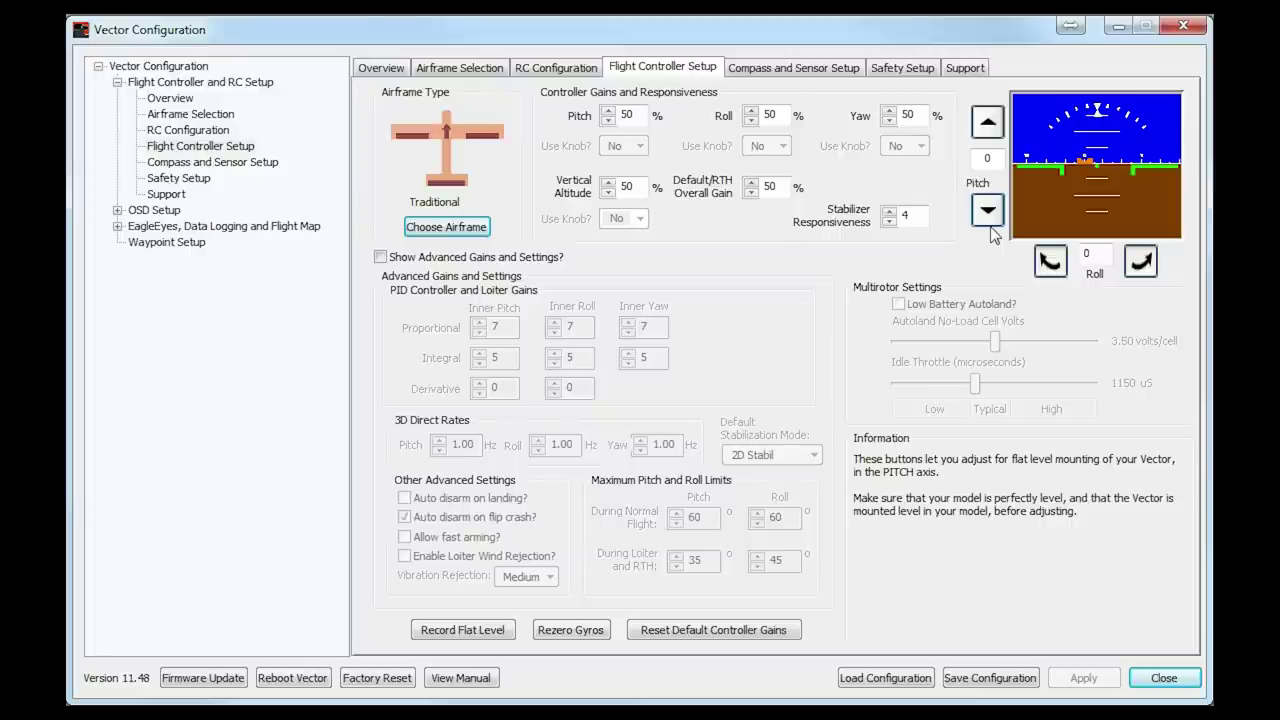
pyautogui.moveTo(1086, 235)
pyautogui.moveTo(910, 265)
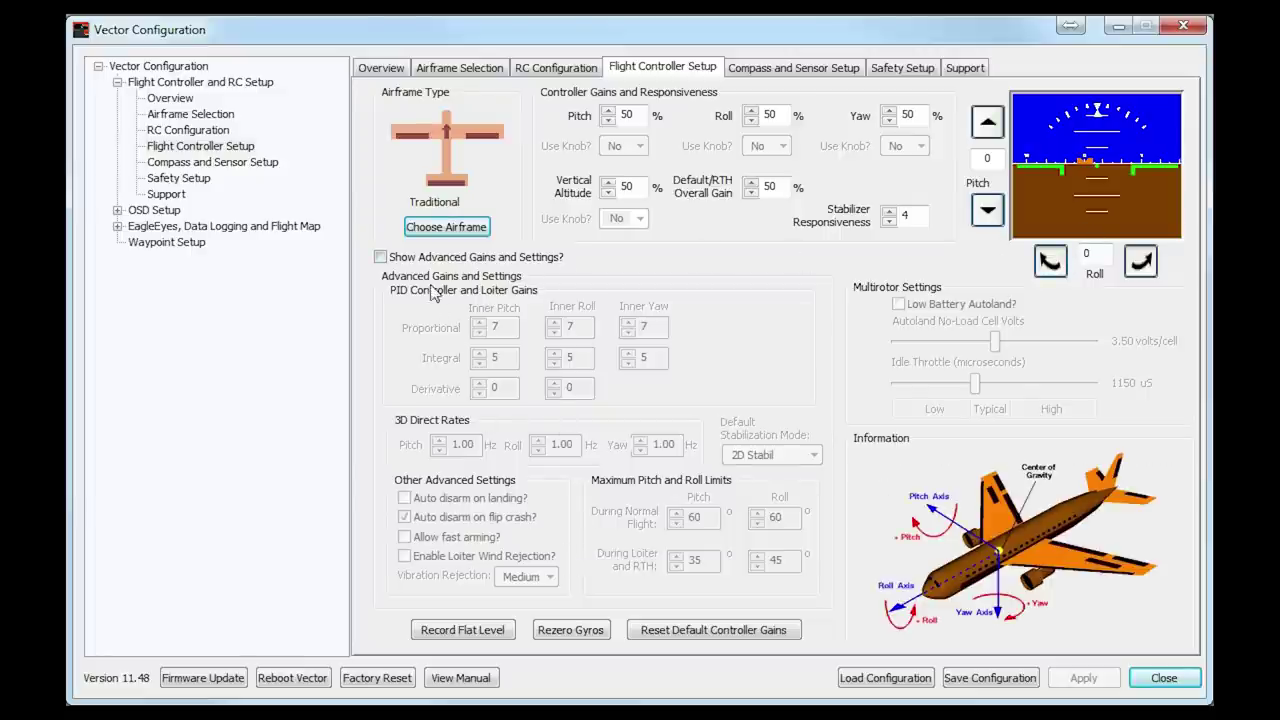
pyautogui.moveTo(390, 258)
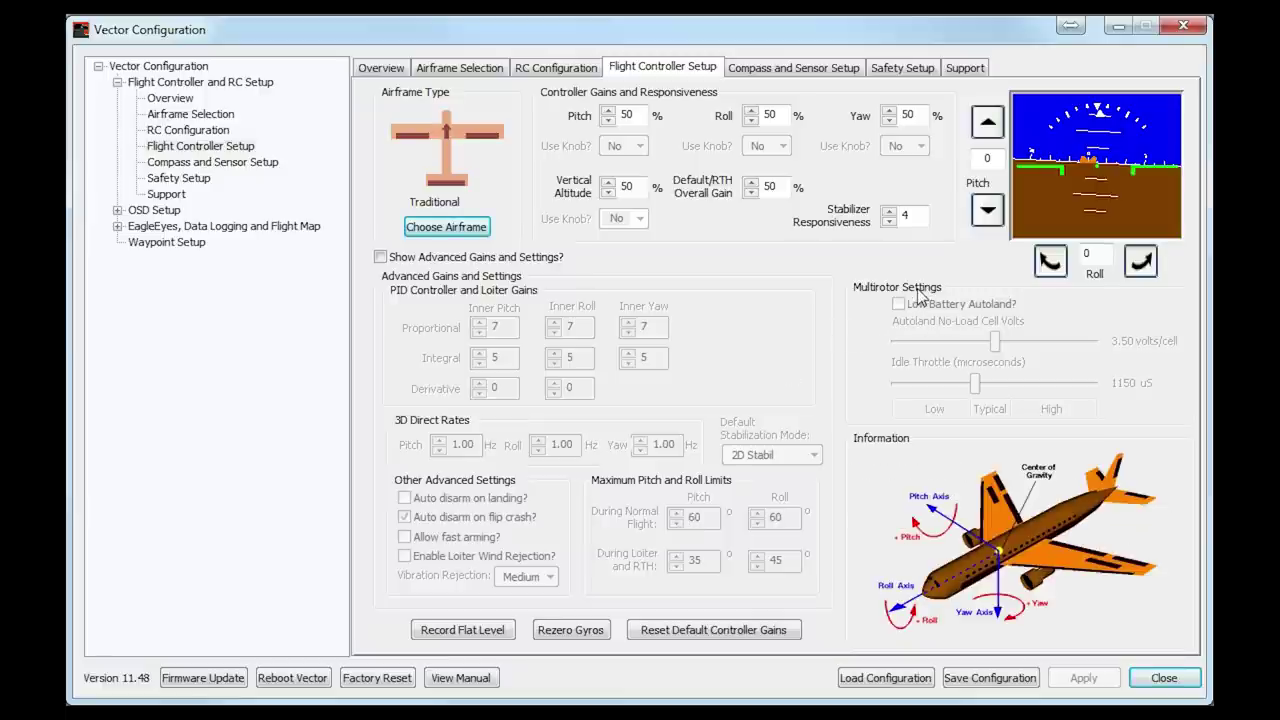
# - Read the guidance on the multirotor autoland and idle throttle settings and on recording the flat level
pyautogui.moveTo(930, 328)
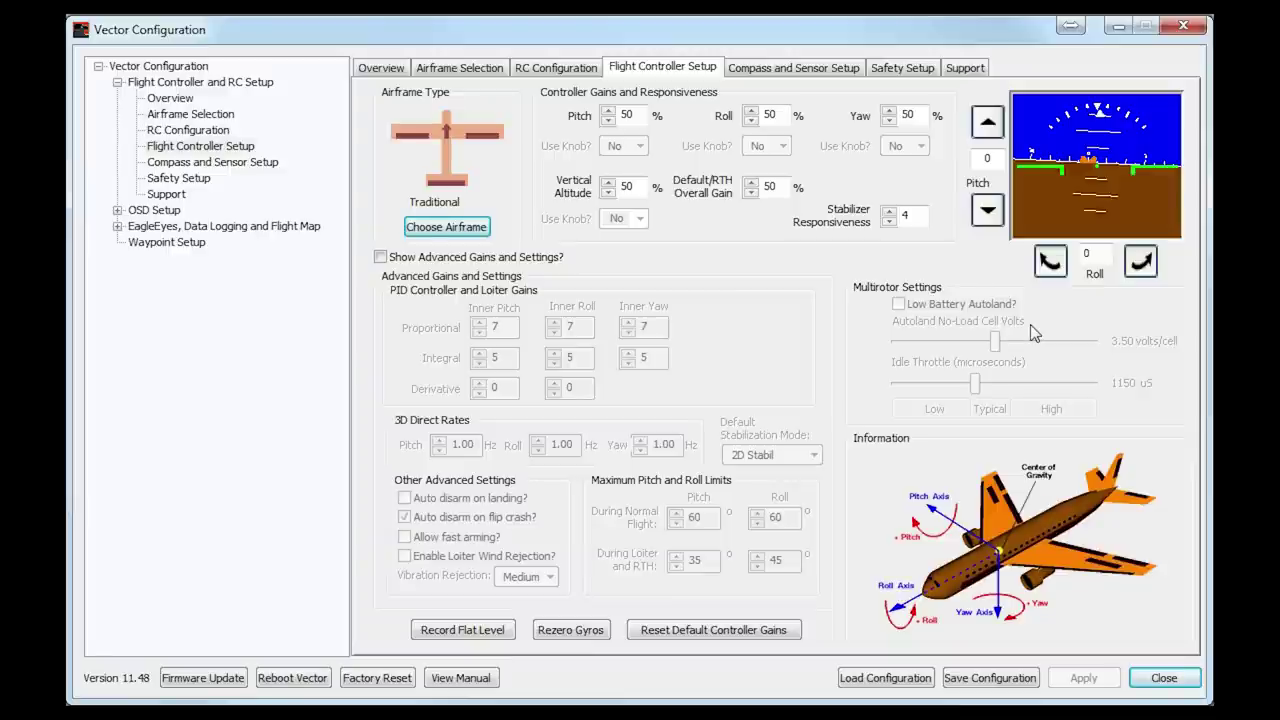
pyautogui.moveTo(1131, 343)
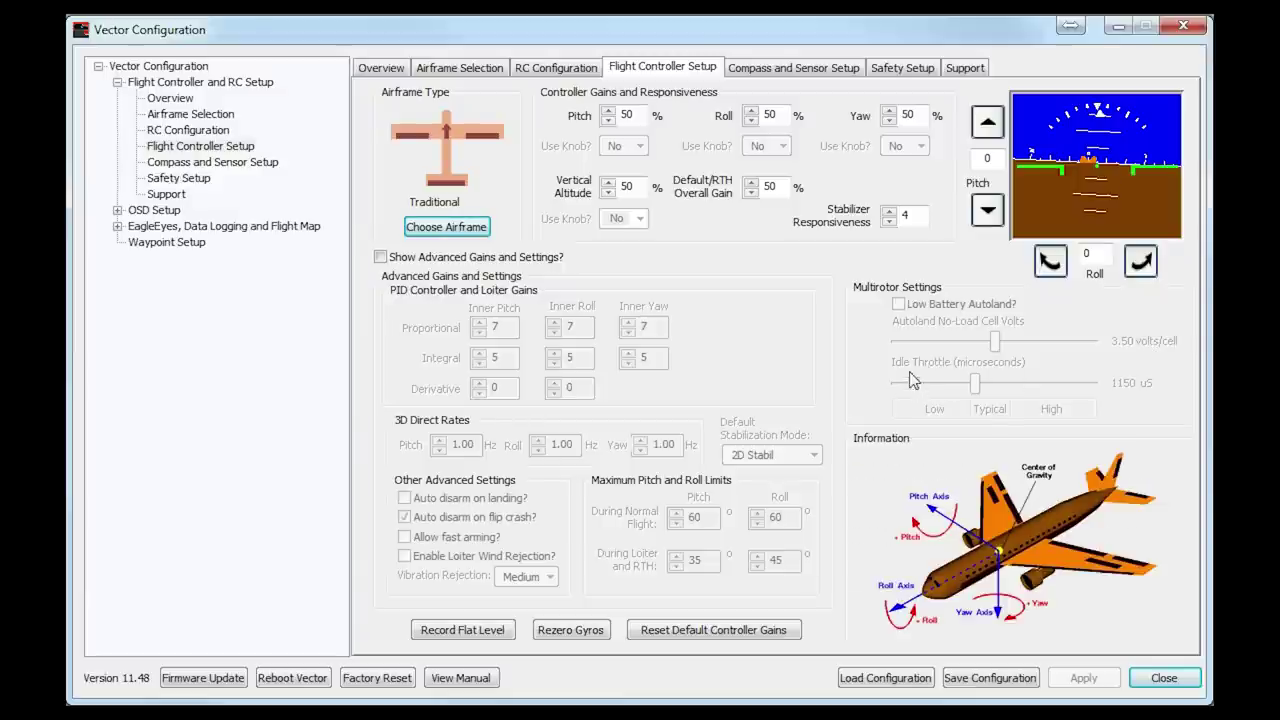
pyautogui.moveTo(922, 367)
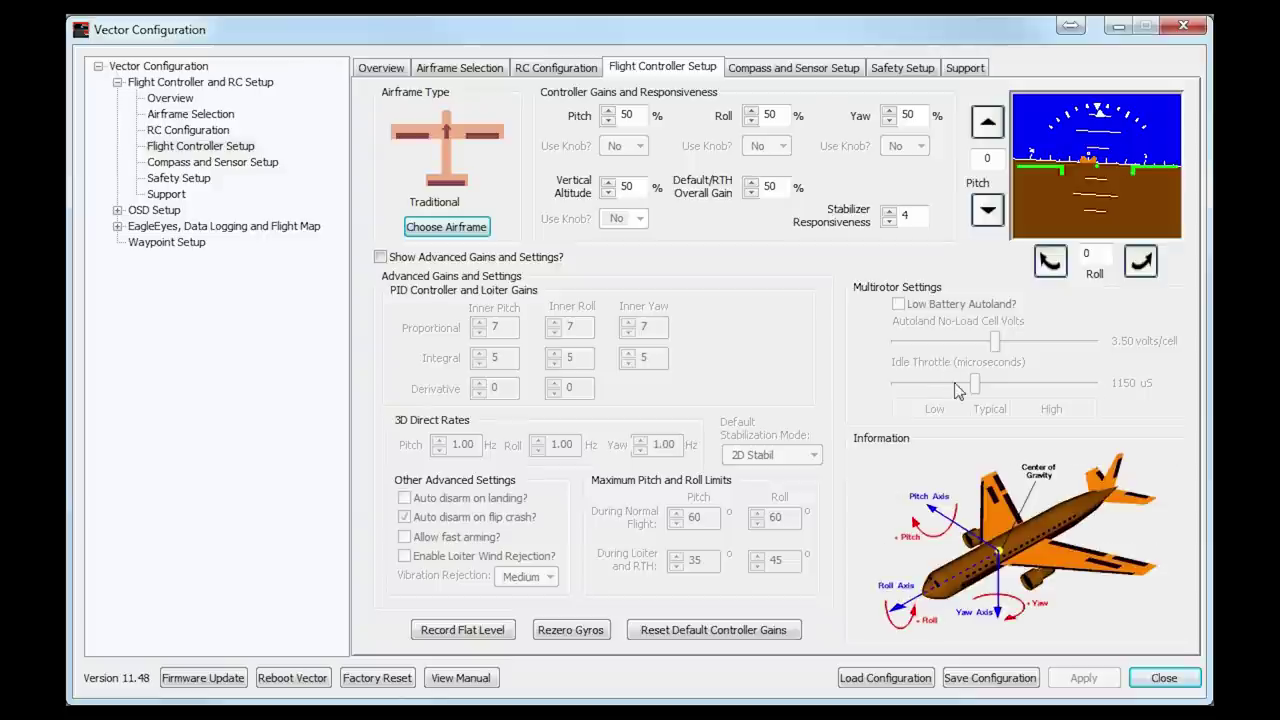
pyautogui.moveTo(934, 412)
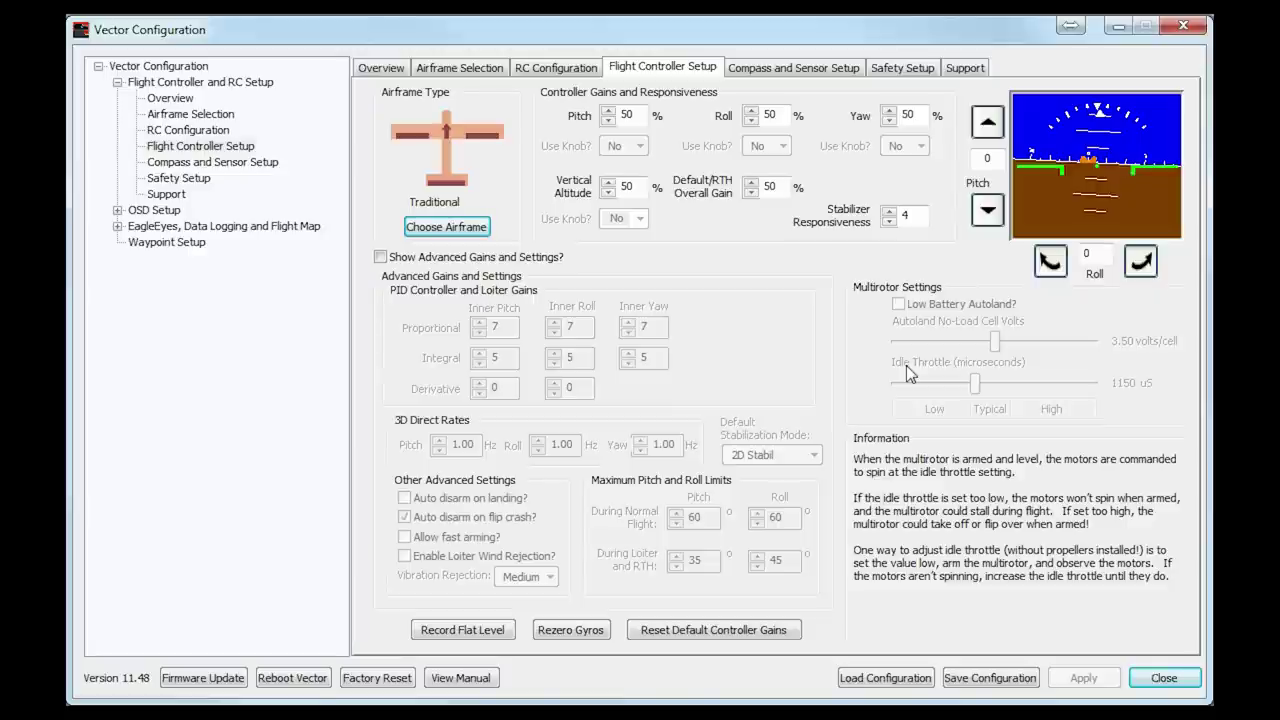
pyautogui.moveTo(440, 632)
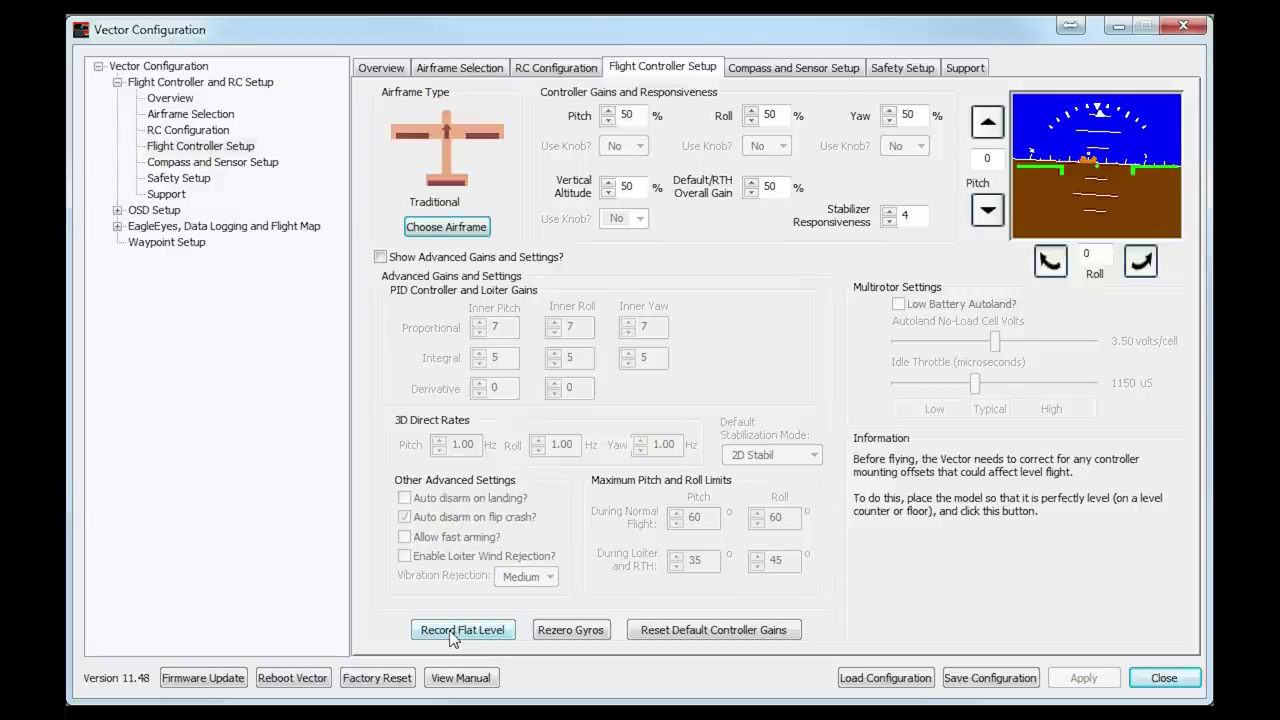
# - Read the guidance on rezeroing the gyros and on the roll gain setting
pyautogui.moveTo(573, 640)
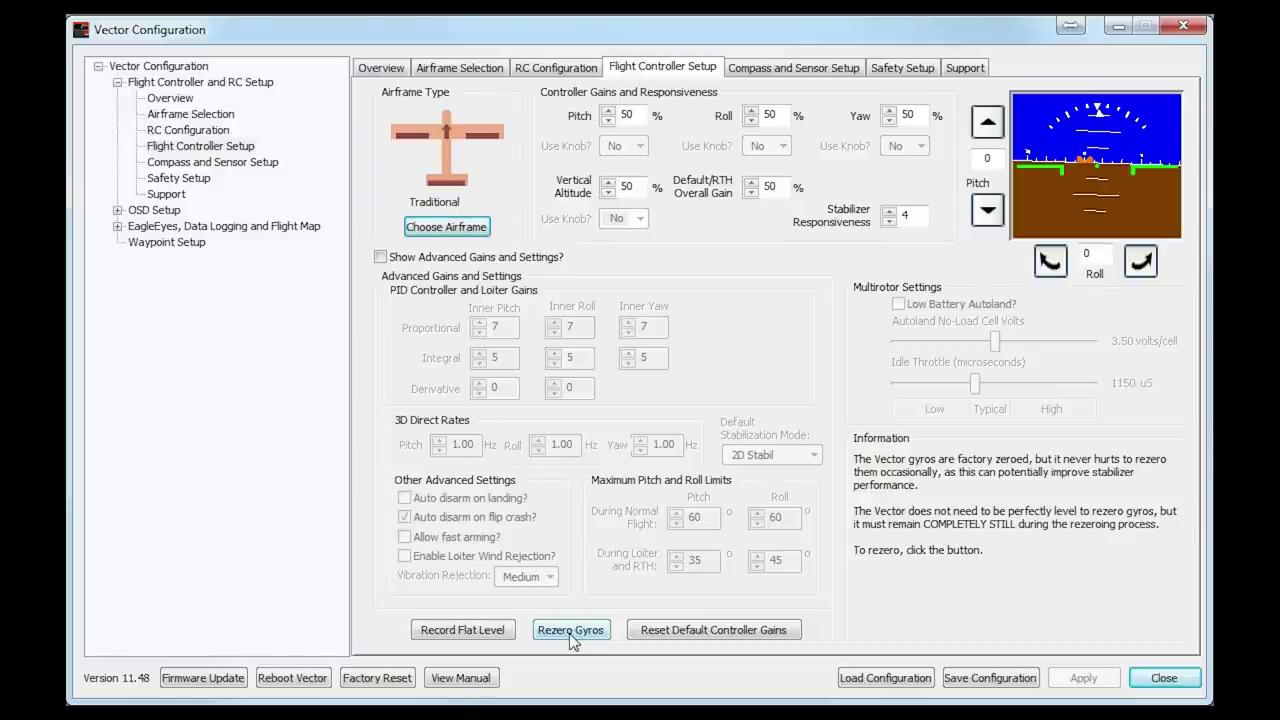
pyautogui.moveTo(484, 641)
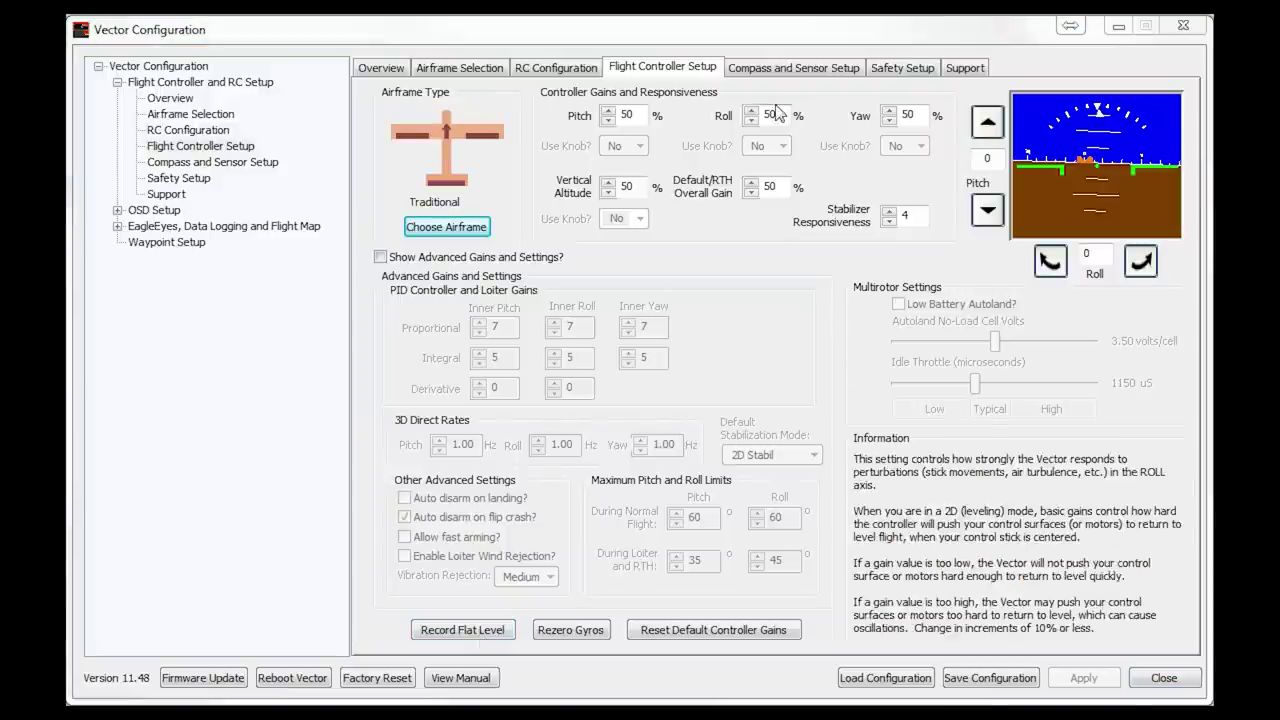
# - In the compass and sensor settings, temporarily enable the magnetic compass to view its calibration instructions, and disable it again
pyautogui.click(776, 70)
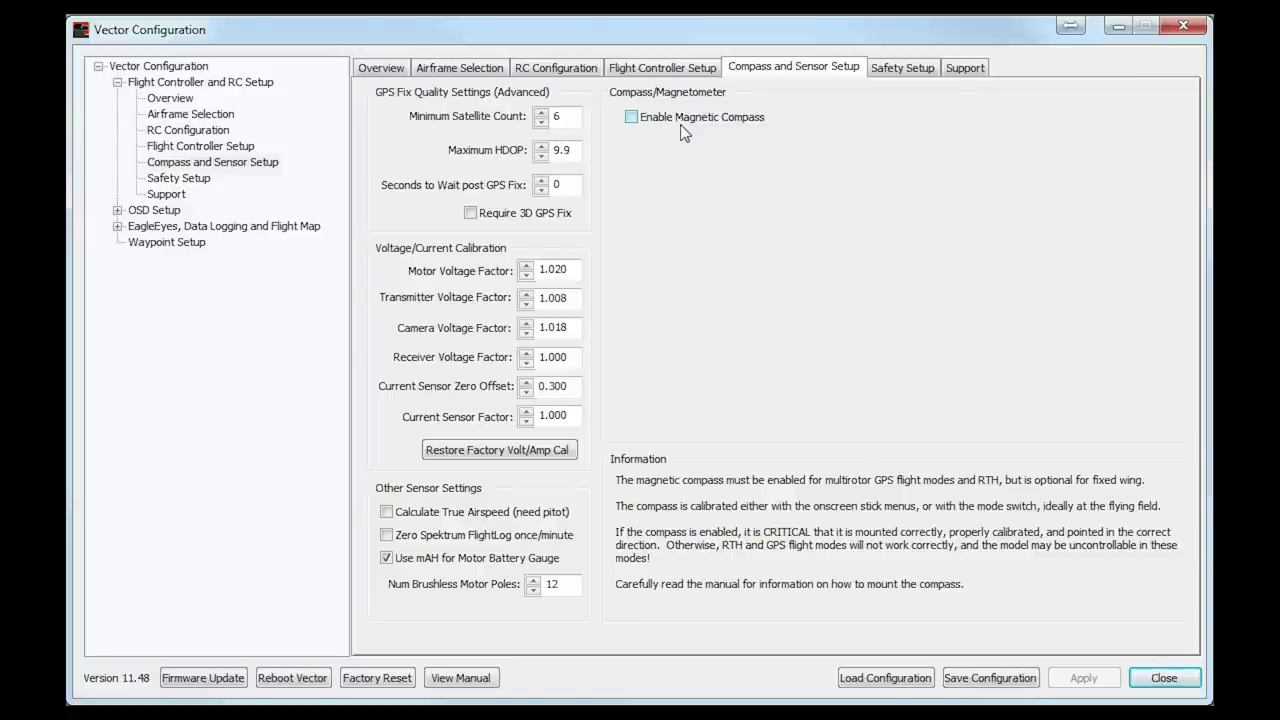
pyautogui.click(681, 124)
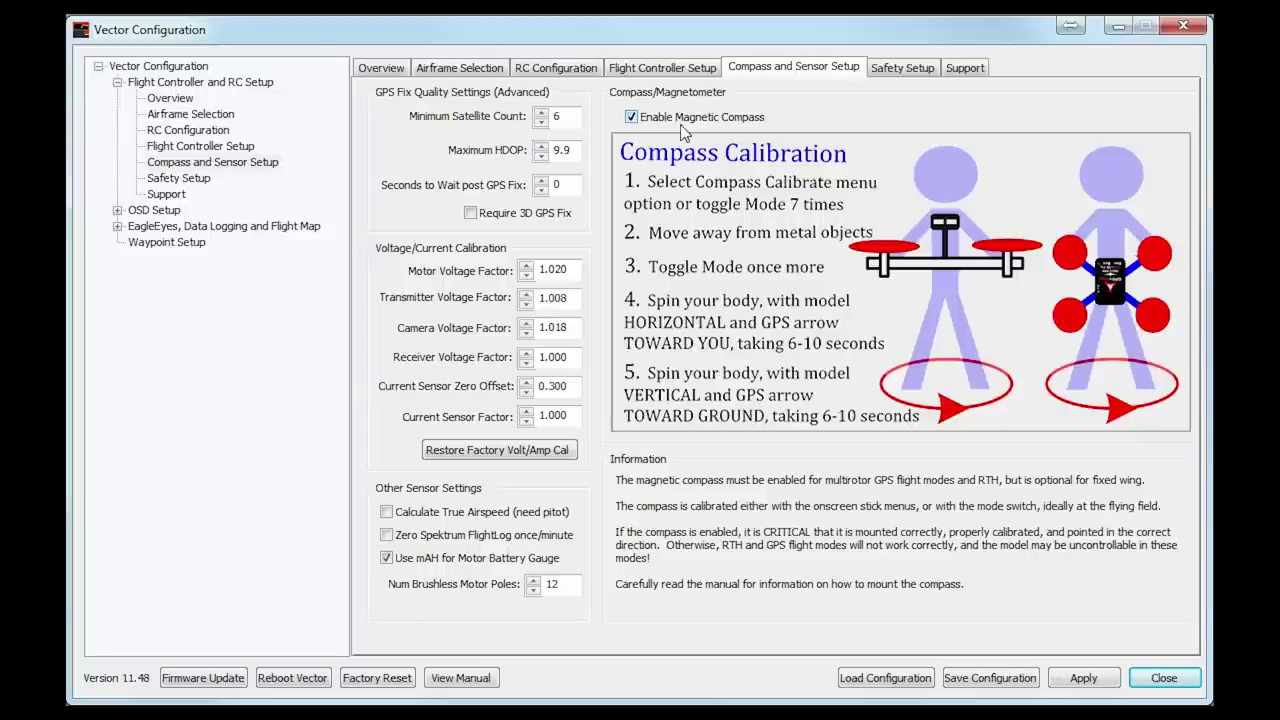
pyautogui.click(681, 124)
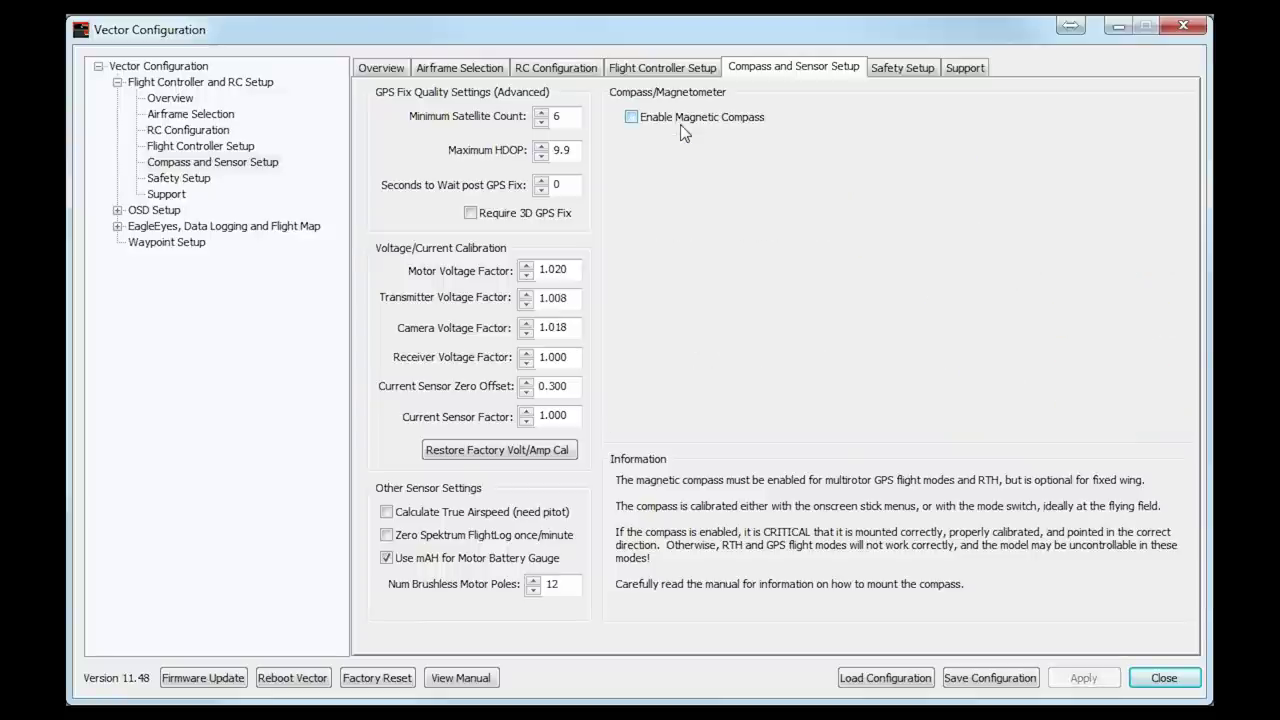
# - Review the GPS fix quality settings: minimum satellite count, maximum HDOP and the 3D GPS fix requirement
pyautogui.moveTo(516, 127)
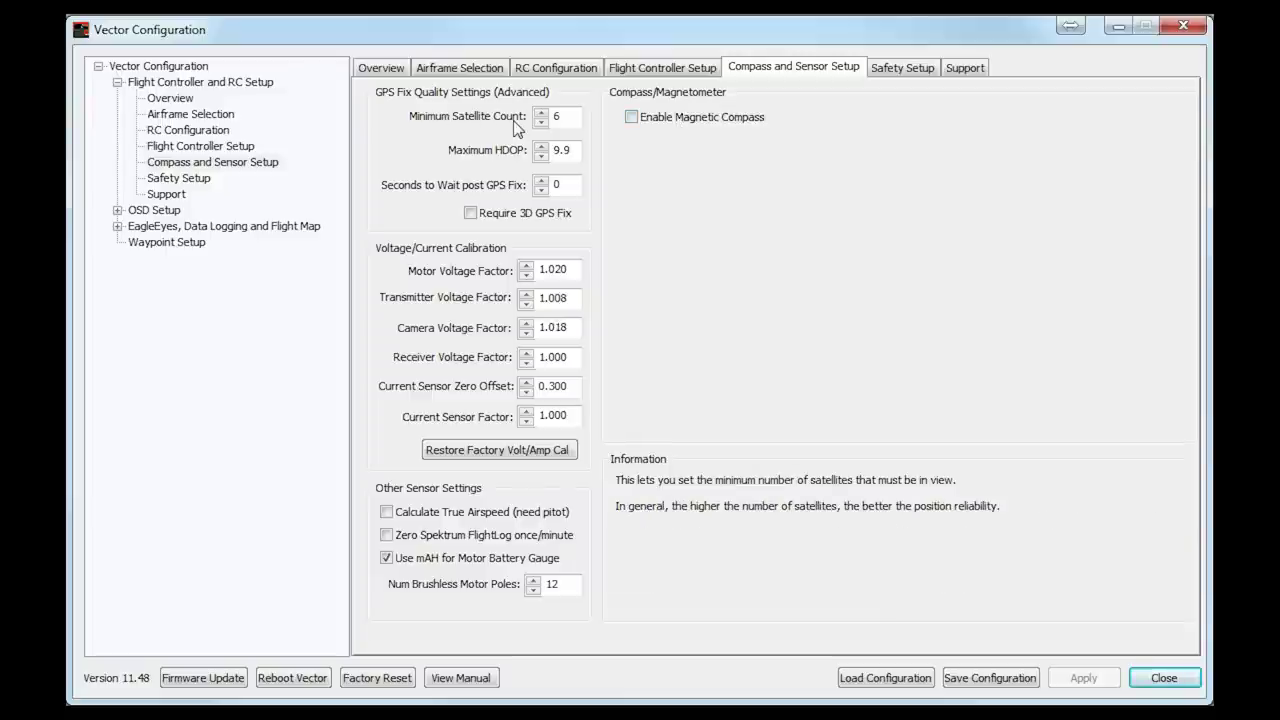
pyautogui.moveTo(484, 148)
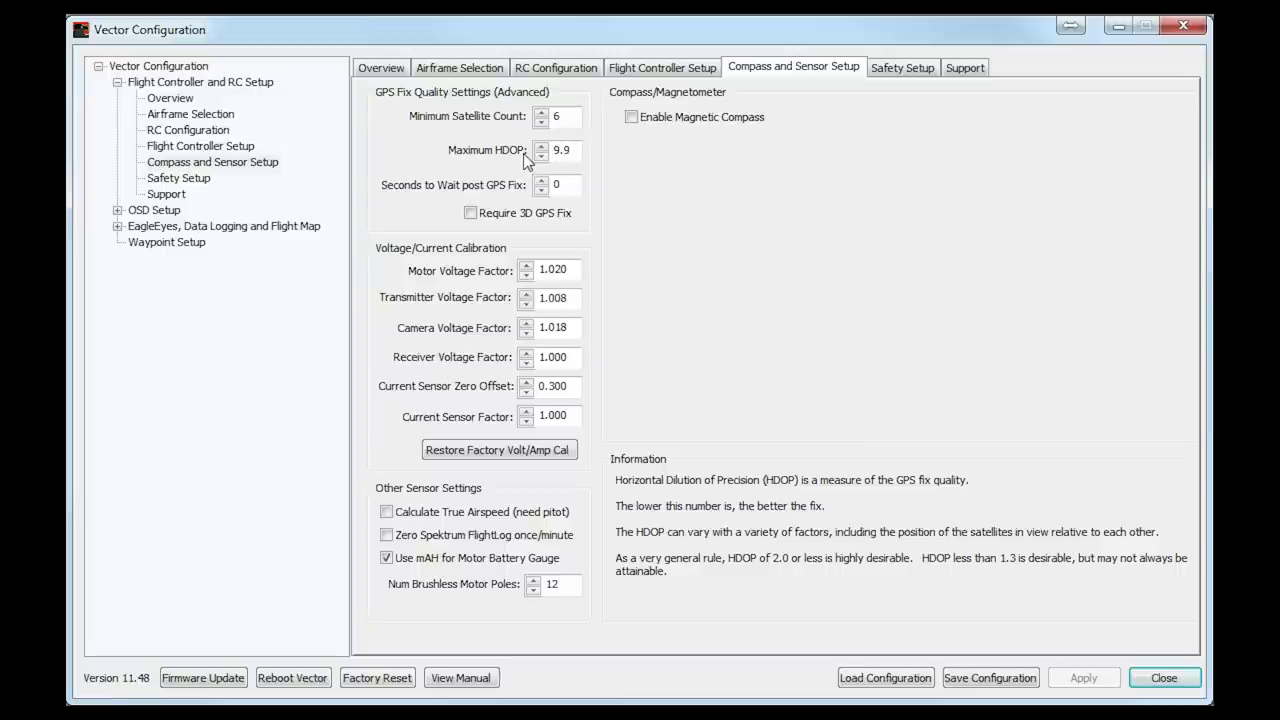
pyautogui.moveTo(419, 196)
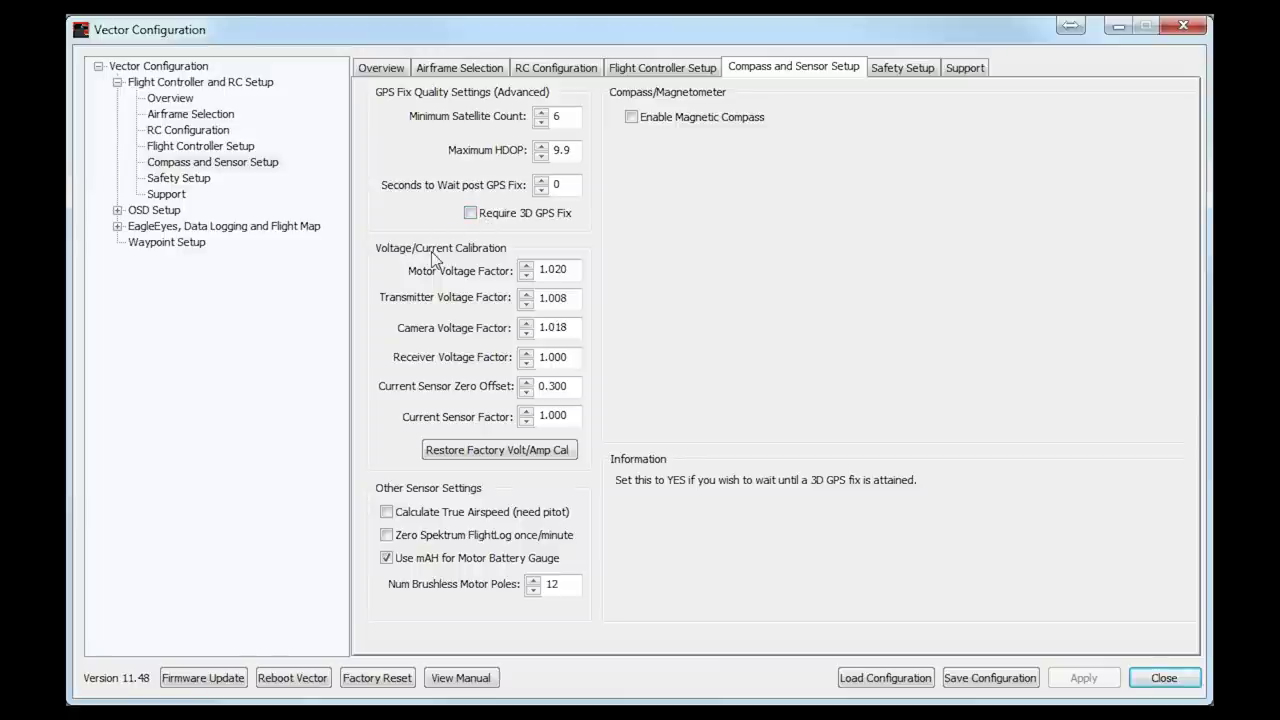
# - Examine the motor, transmitter and camera voltage factors and the current sensor's zero offset and calibration factor
pyautogui.moveTo(432, 270)
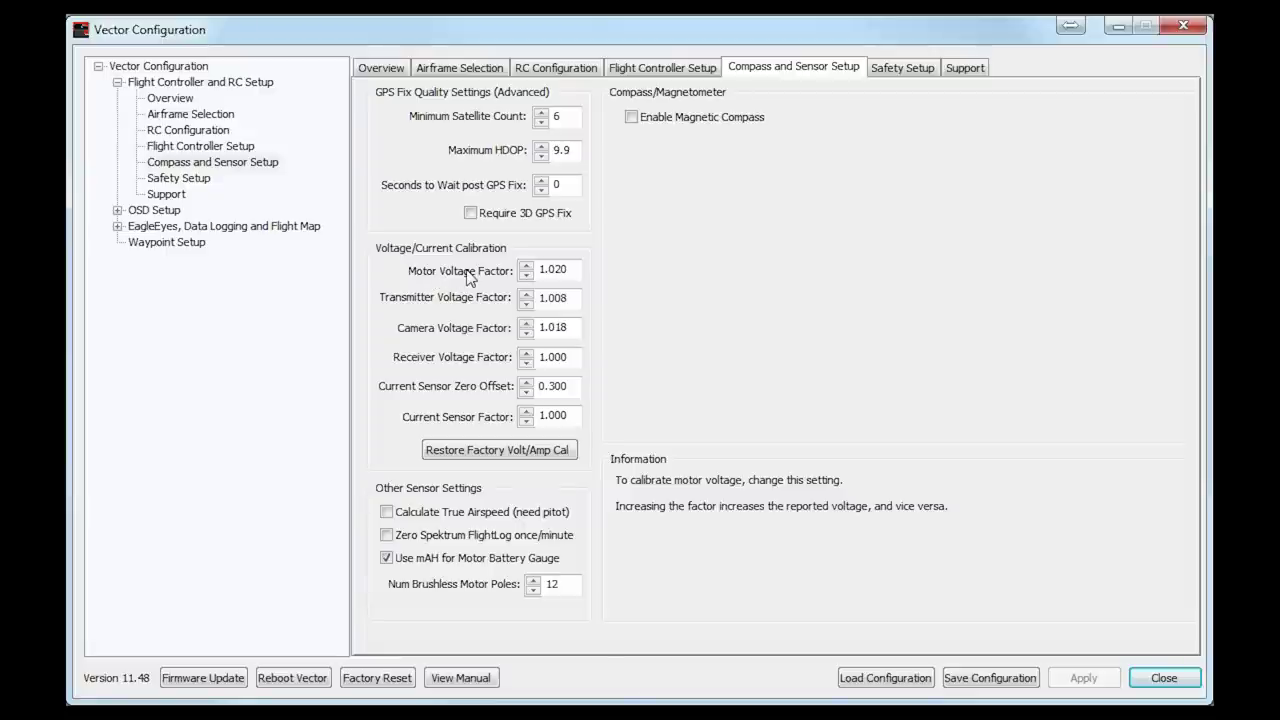
pyautogui.moveTo(446, 305)
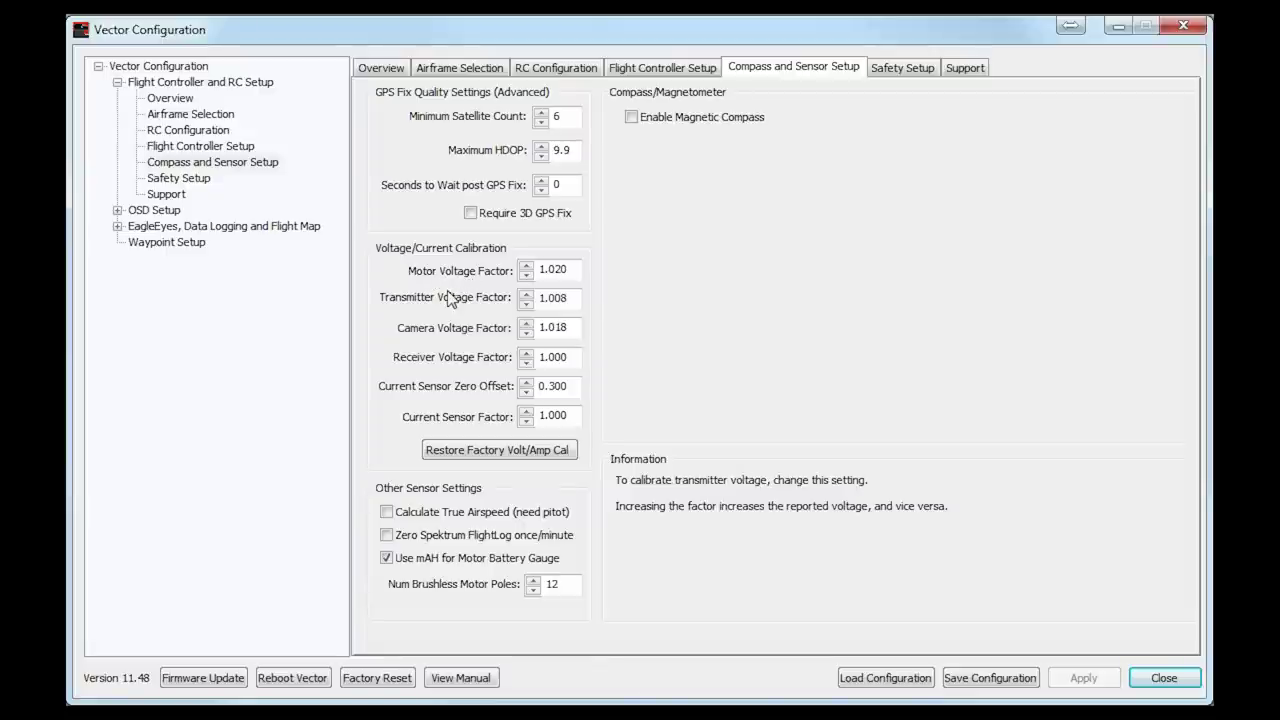
pyautogui.moveTo(466, 346)
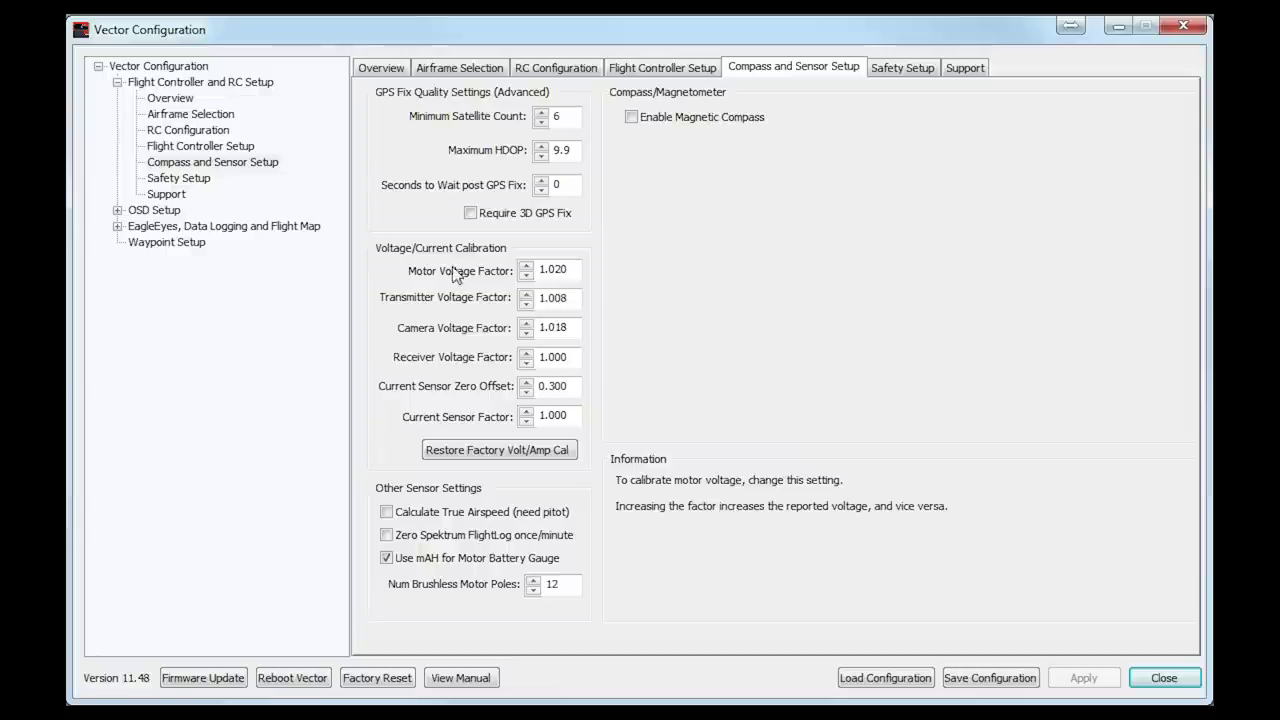
pyautogui.moveTo(474, 437)
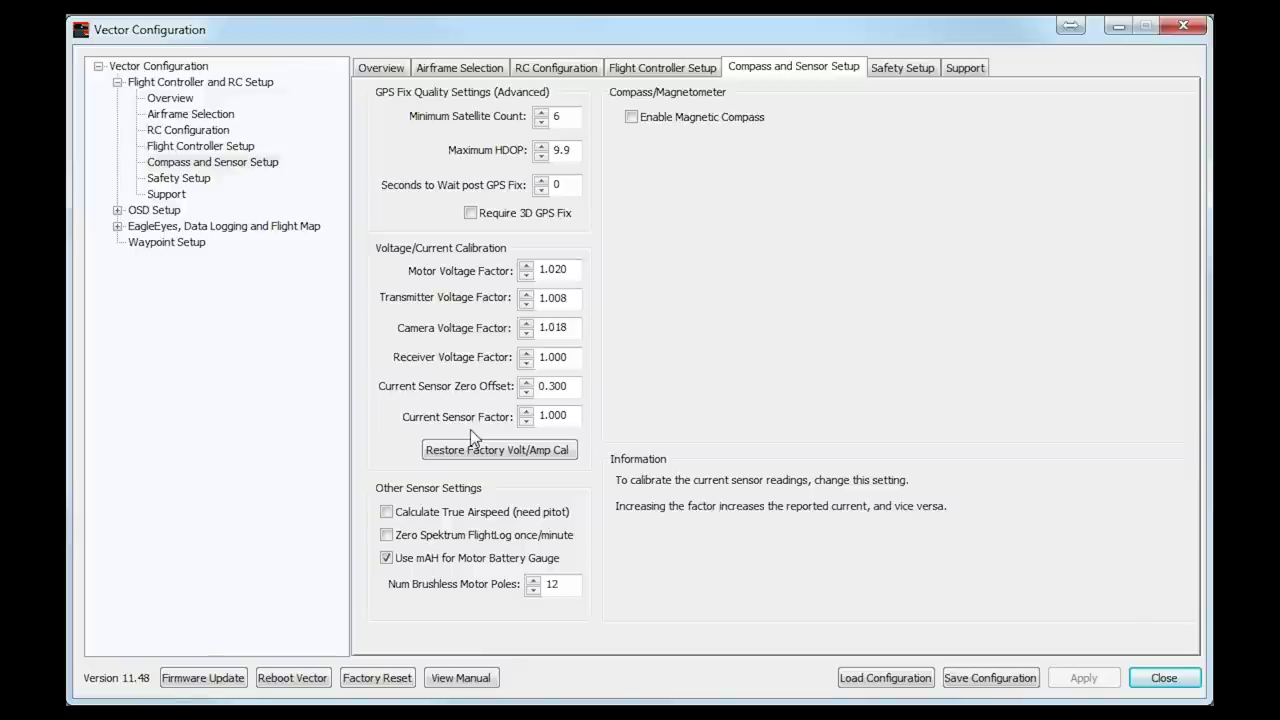
pyautogui.click(396, 68)
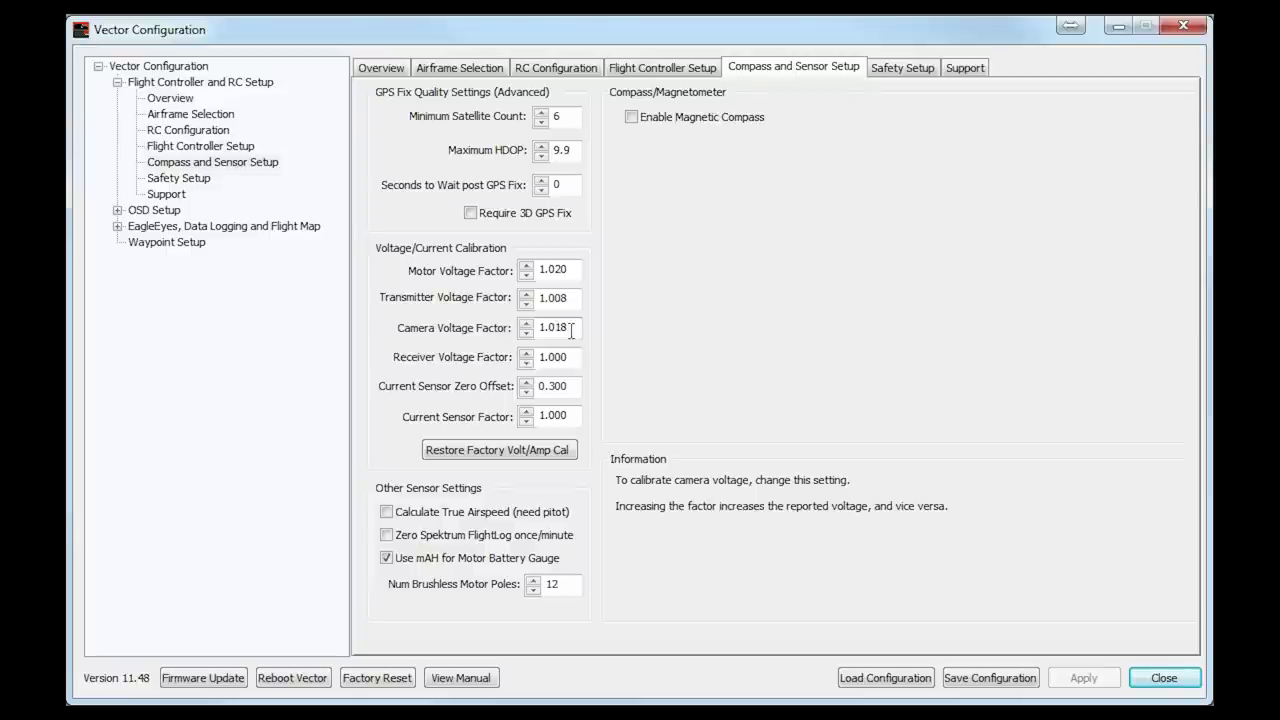
pyautogui.moveTo(573, 386)
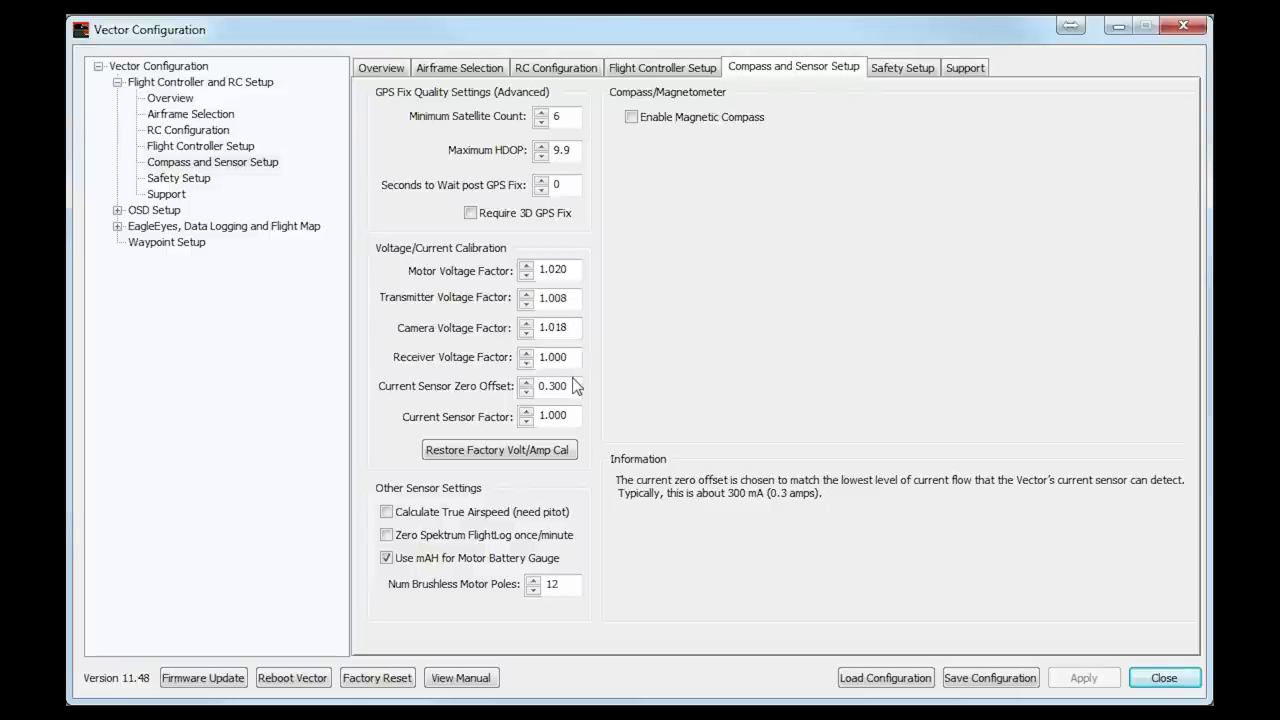
pyautogui.moveTo(570, 423)
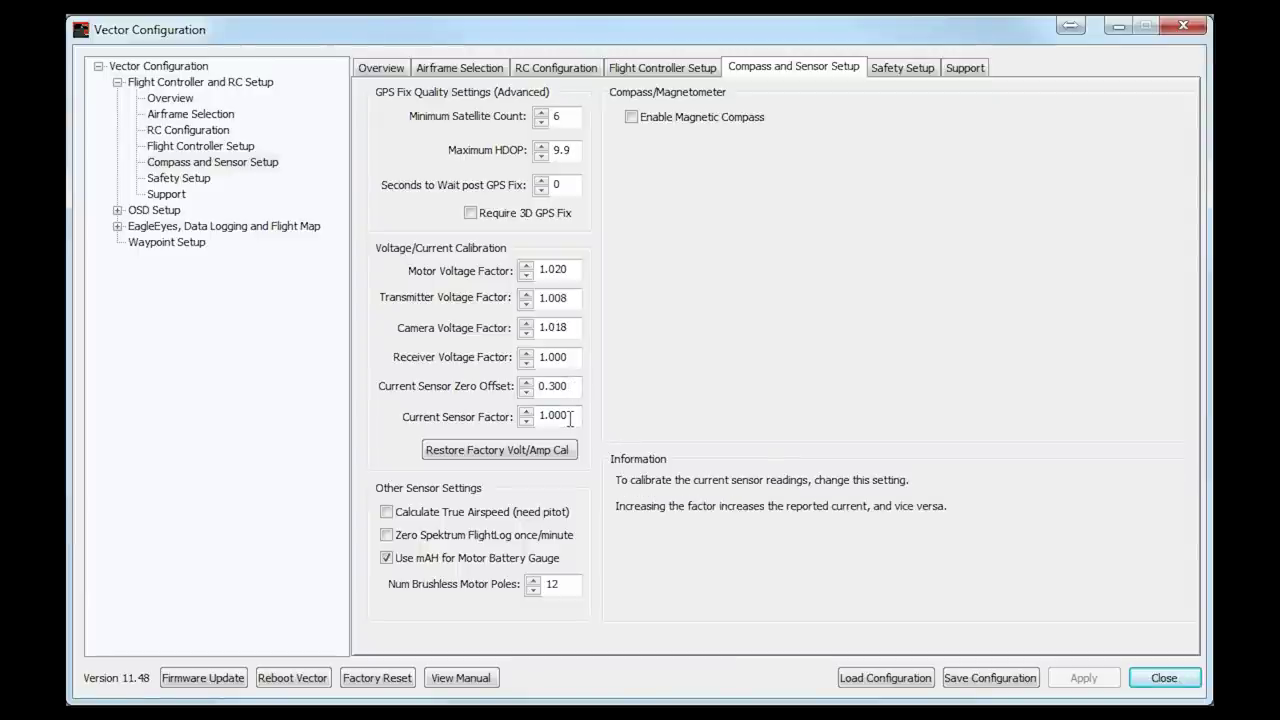
# - Check the controller overview, and read the sensor page's notes on restoring factory calibration and zeroing Spektrum FlightLog data
pyautogui.click(382, 67)
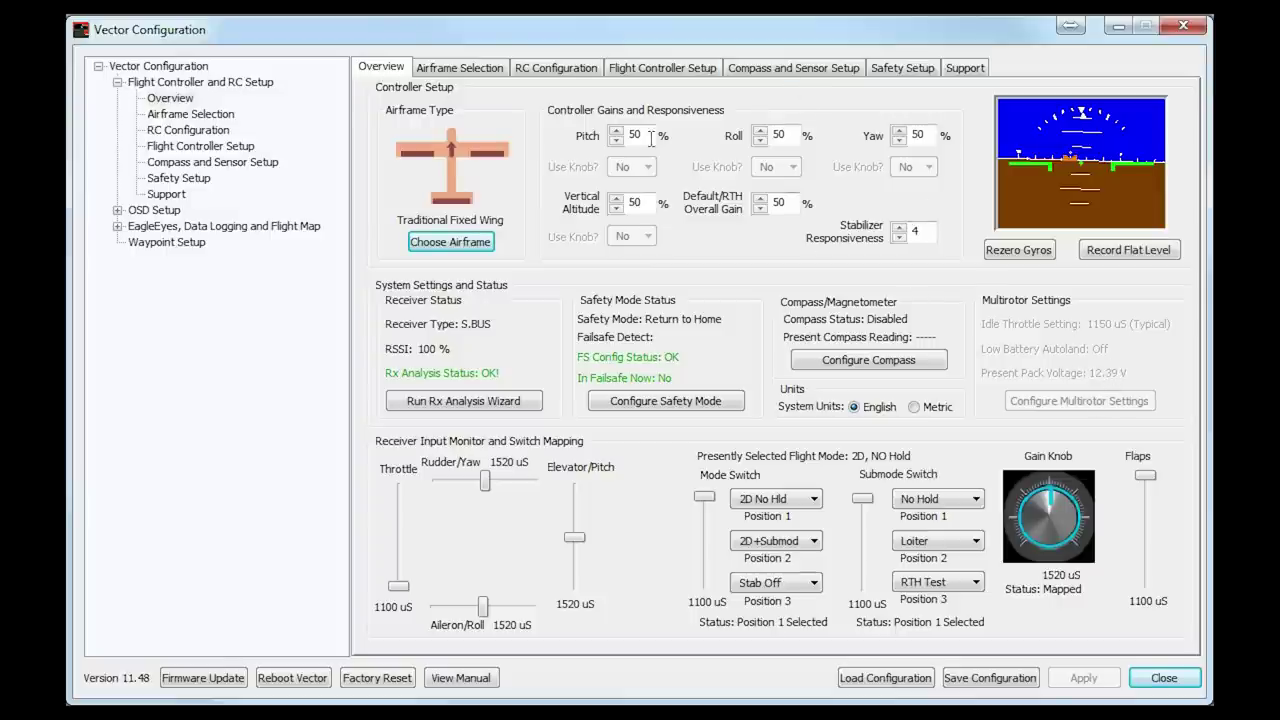
pyautogui.click(785, 68)
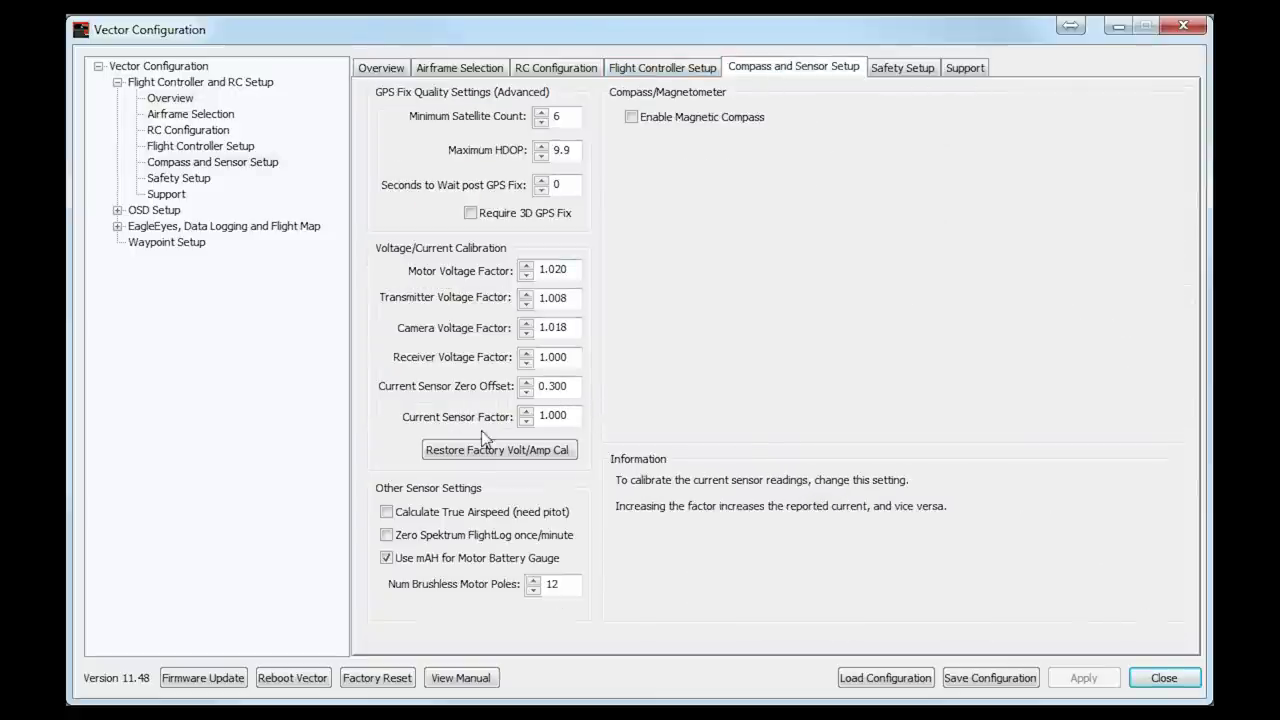
pyautogui.moveTo(462, 396)
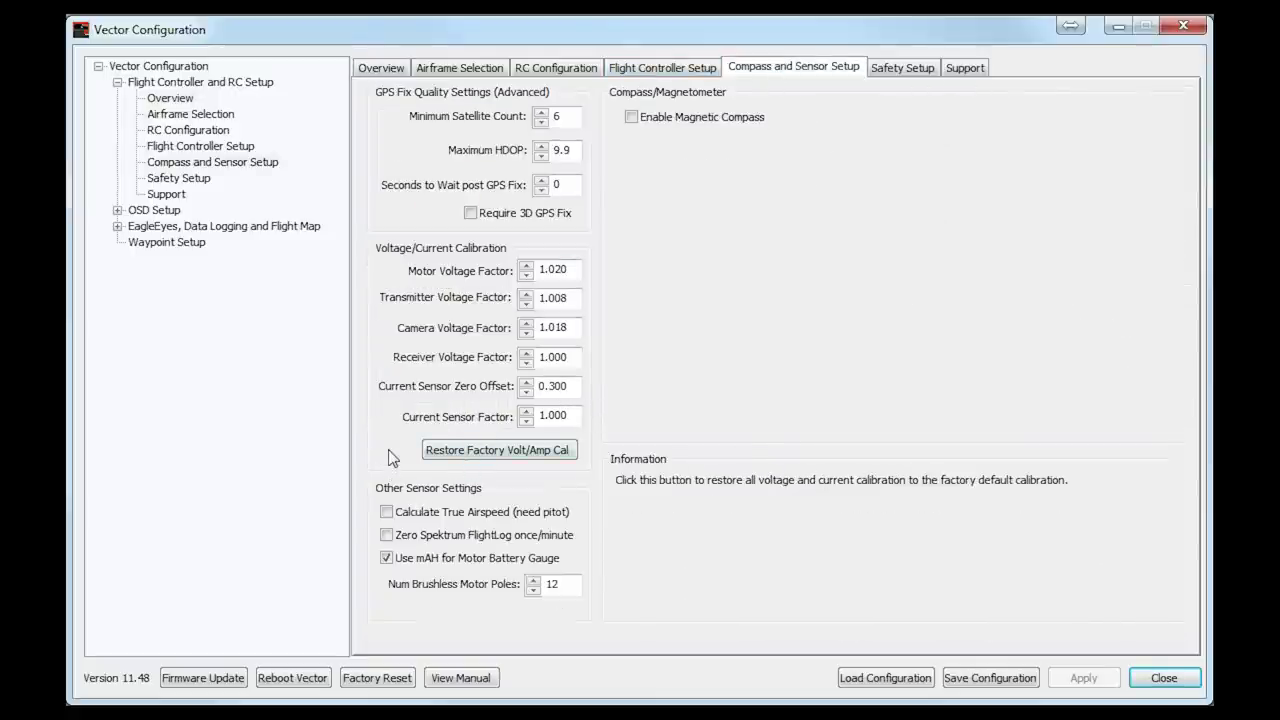
pyautogui.moveTo(446, 527)
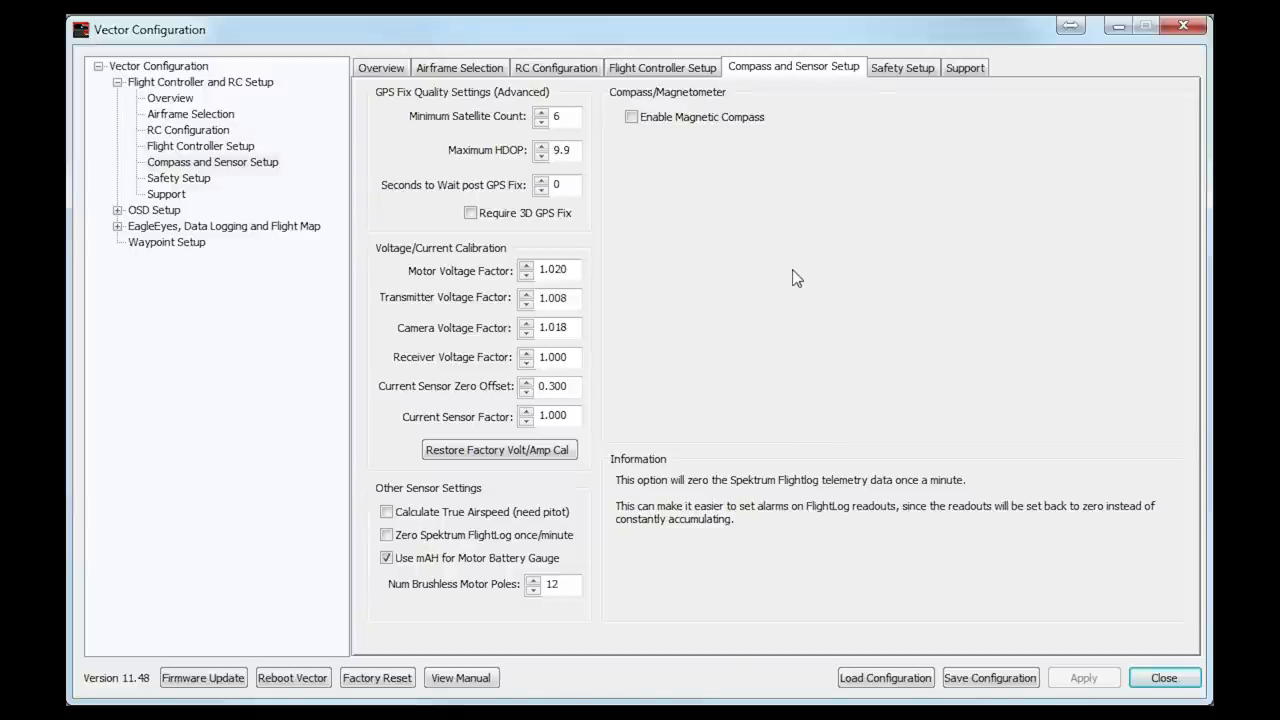
pyautogui.click(499, 450)
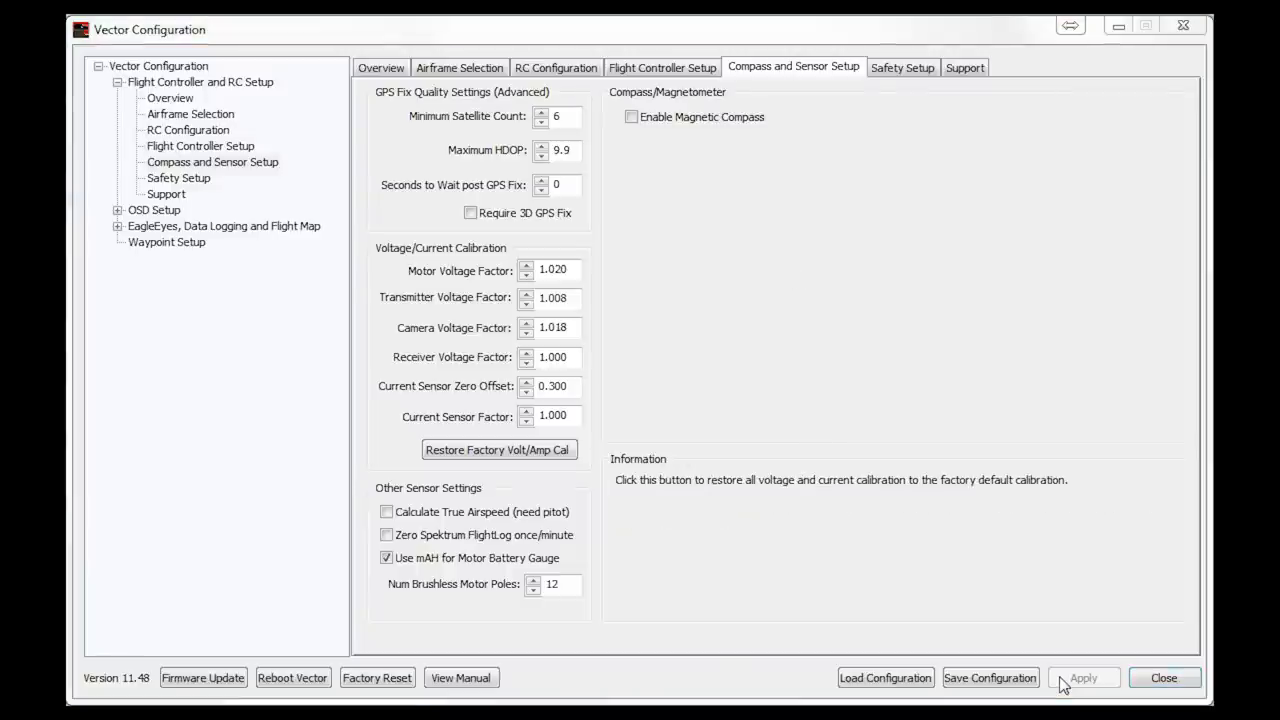
# - Open the safety settings and review the available safety modes, keeping Rtrn Home selected
pyautogui.click(884, 72)
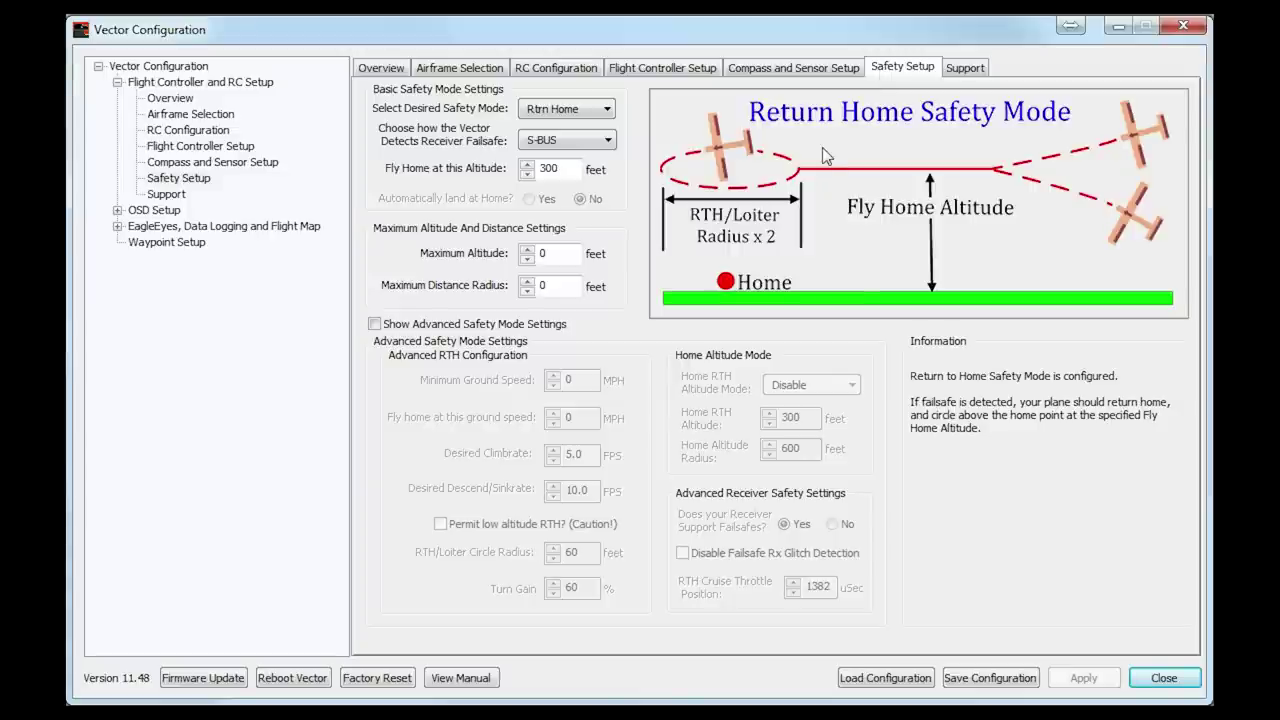
pyautogui.moveTo(398, 103)
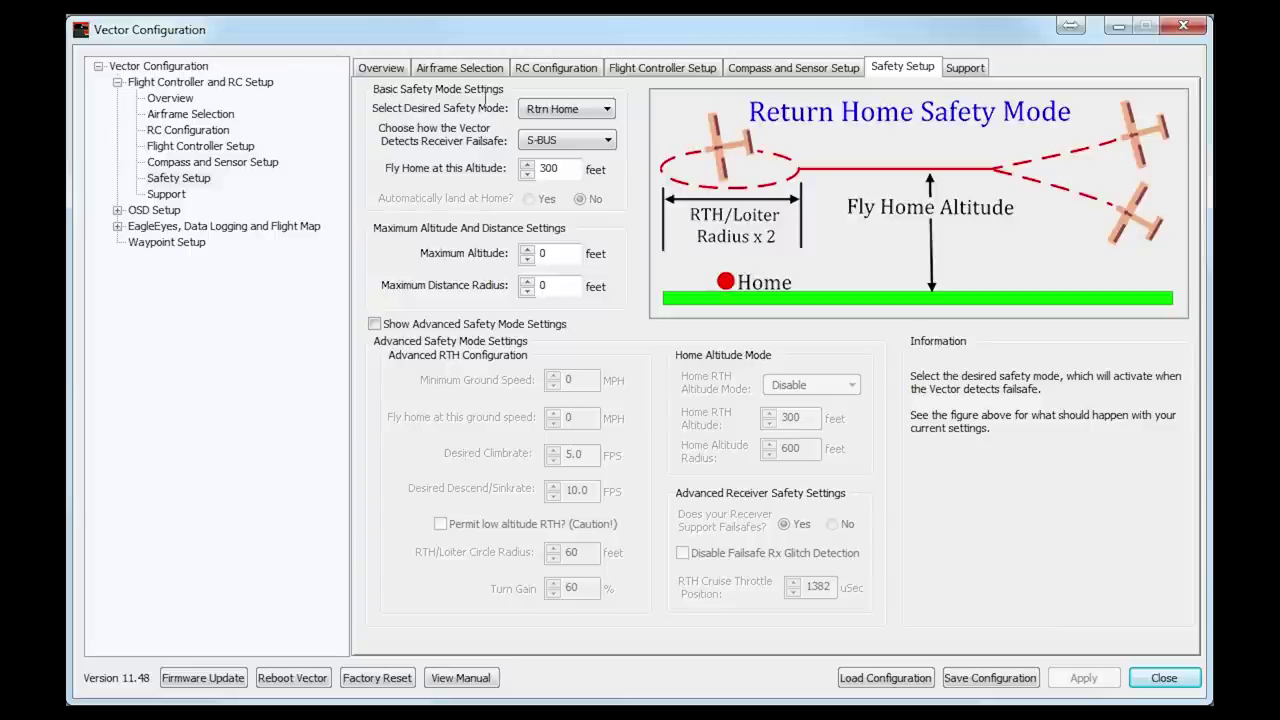
pyautogui.click(550, 111)
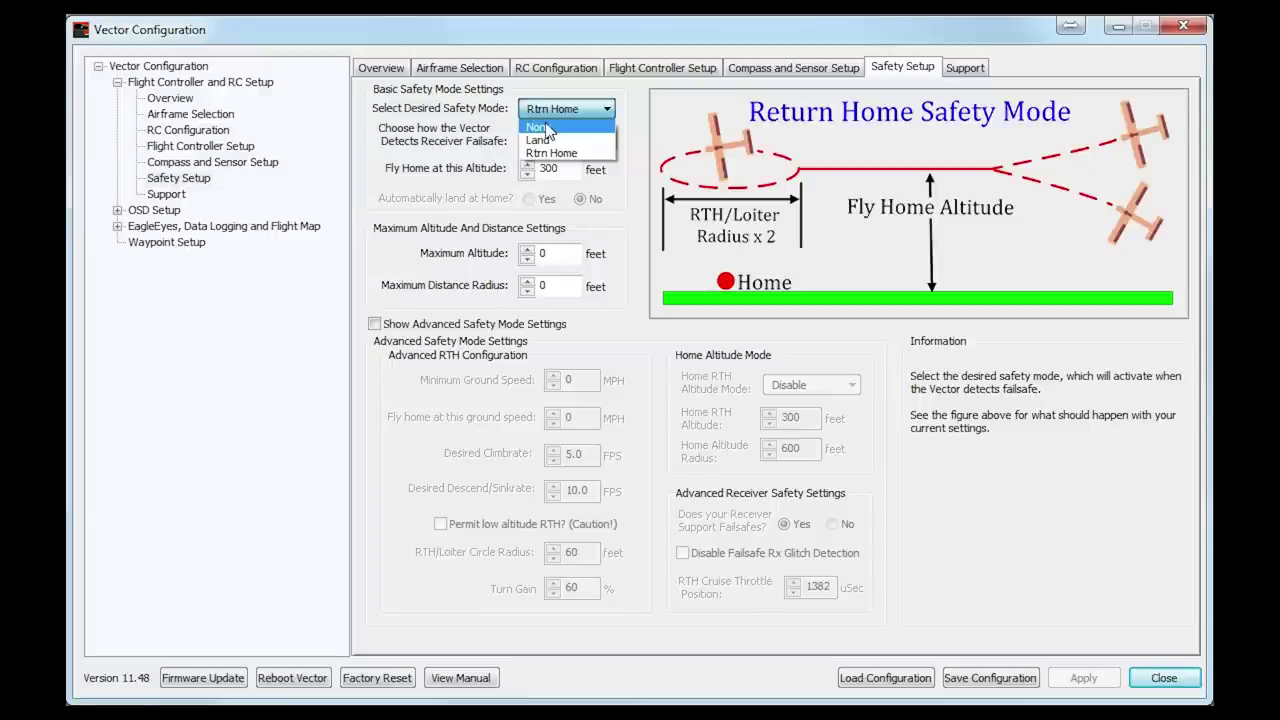
pyautogui.click(546, 152)
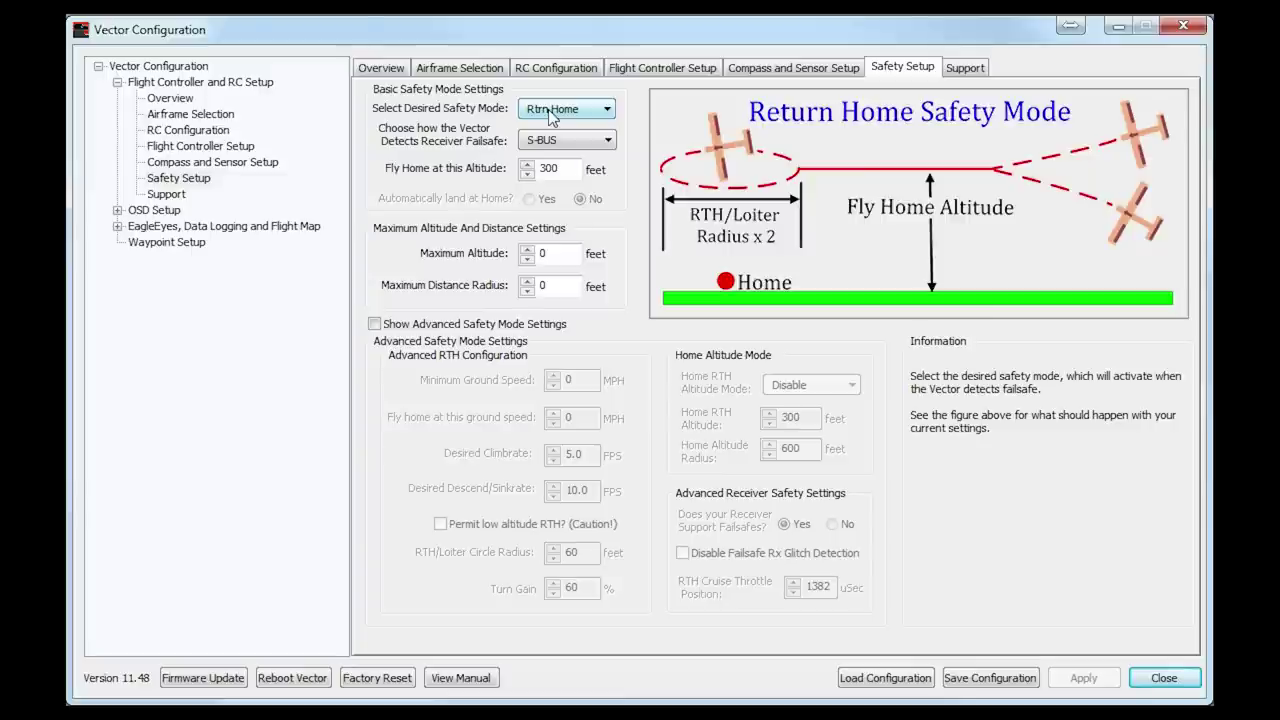
# - Switch the safety mode to Land to preview its behavior diagram, and set it back to Rtrn Home
pyautogui.click(549, 117)
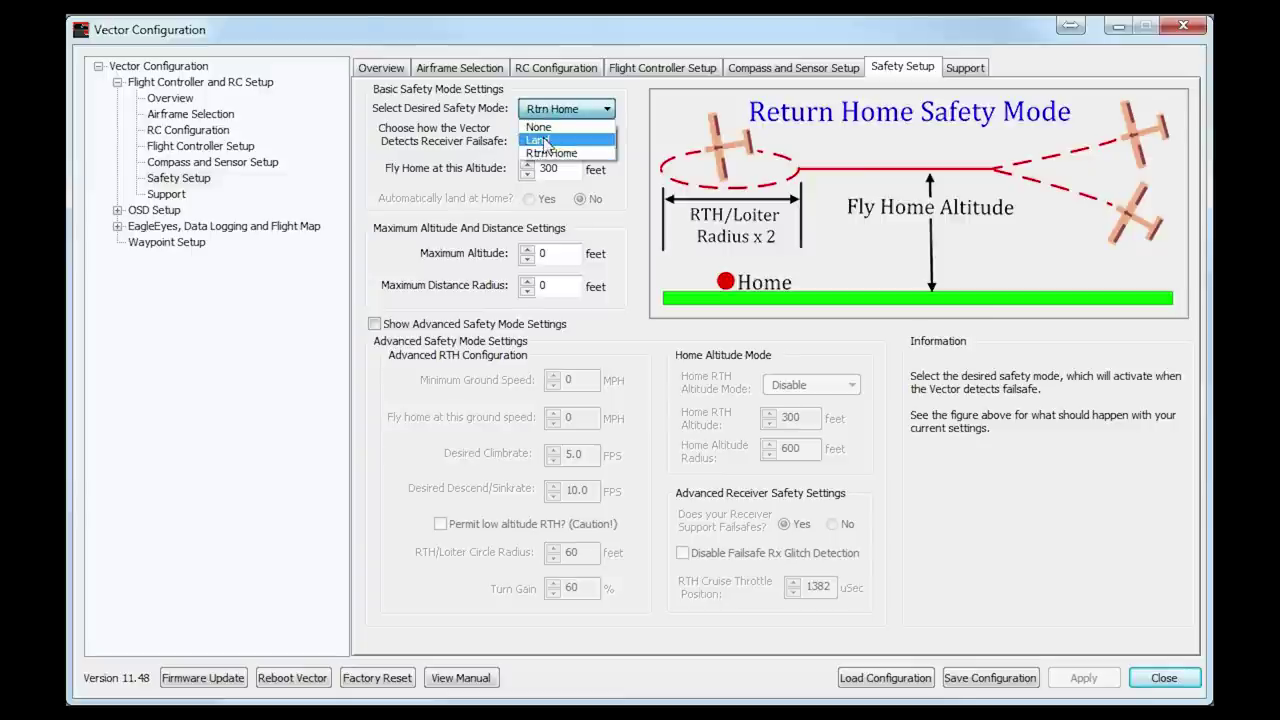
pyautogui.click(545, 138)
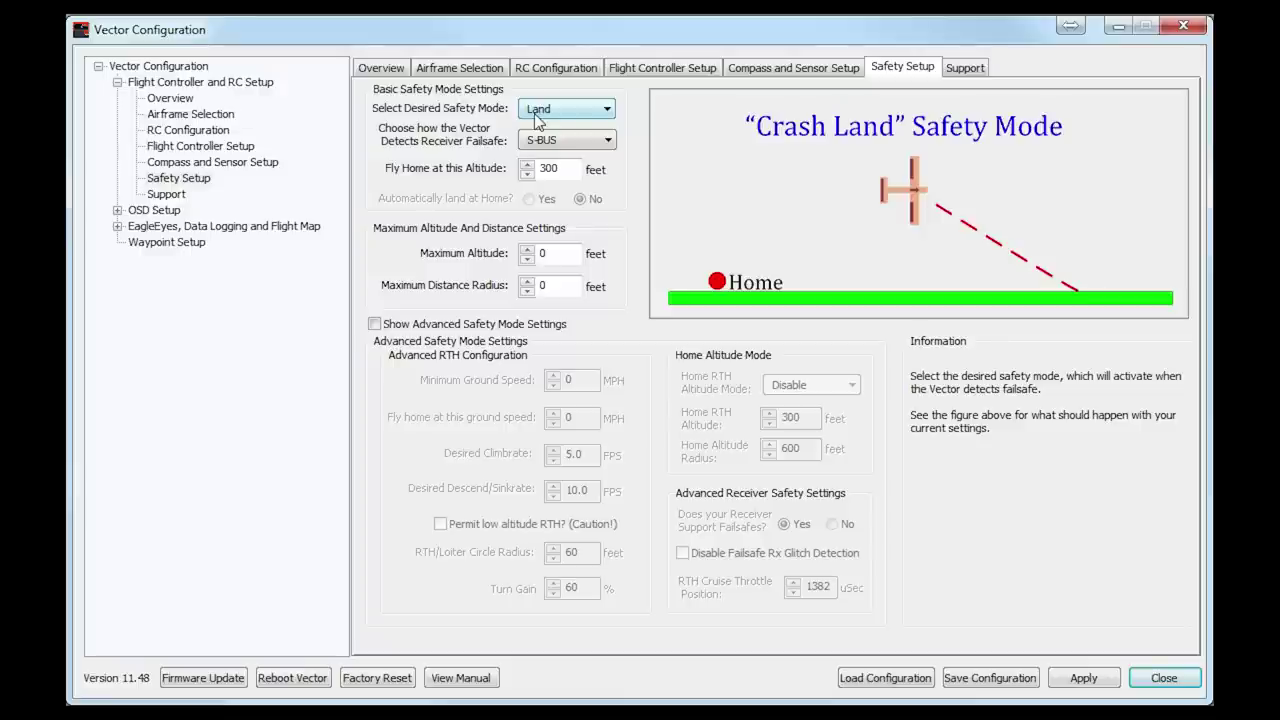
pyautogui.click(537, 118)
pyautogui.click(545, 153)
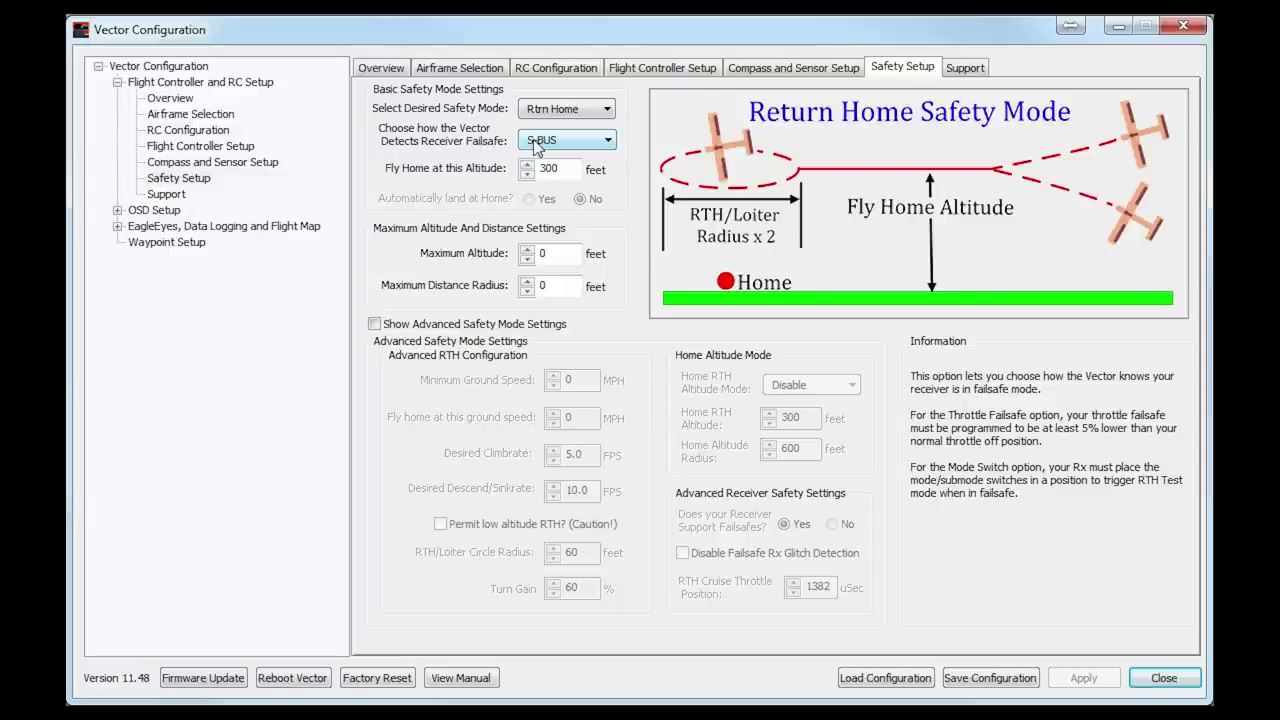
# - Read the guidance on the fly-home altitude, automatic landing at home, maximum altitude and maximum distance radius
pyautogui.moveTo(447, 178)
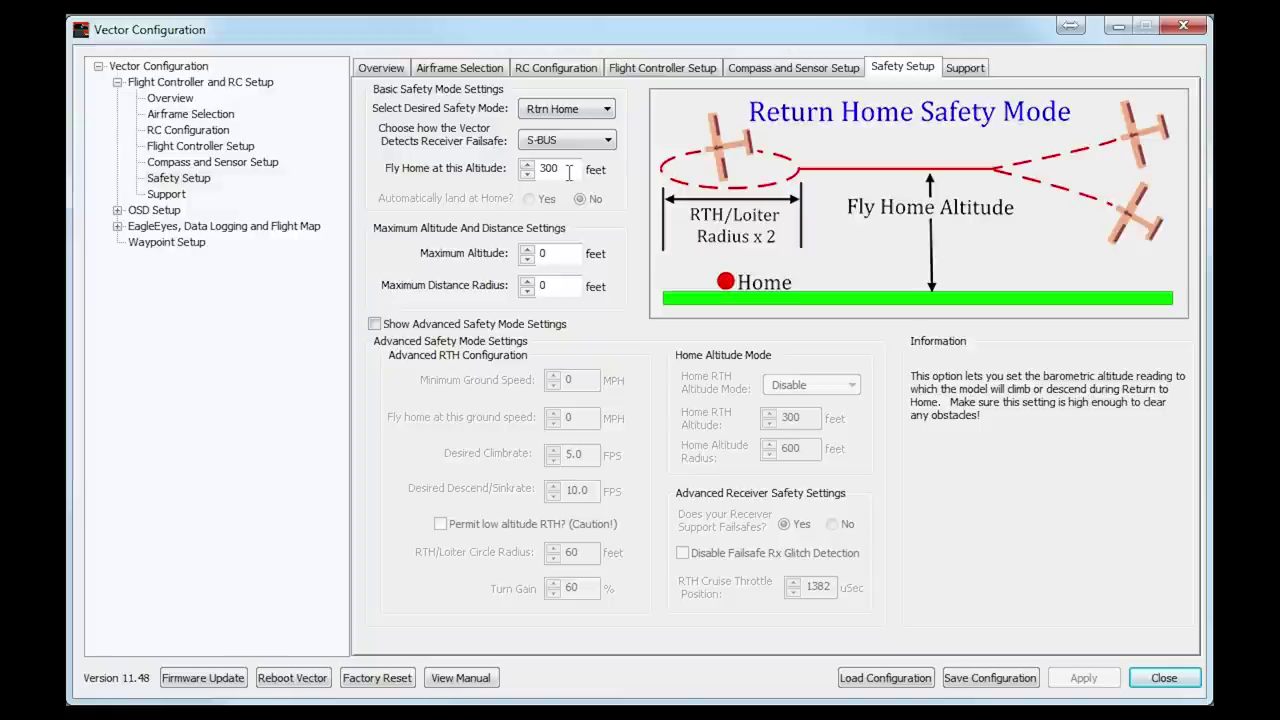
pyautogui.moveTo(447, 207)
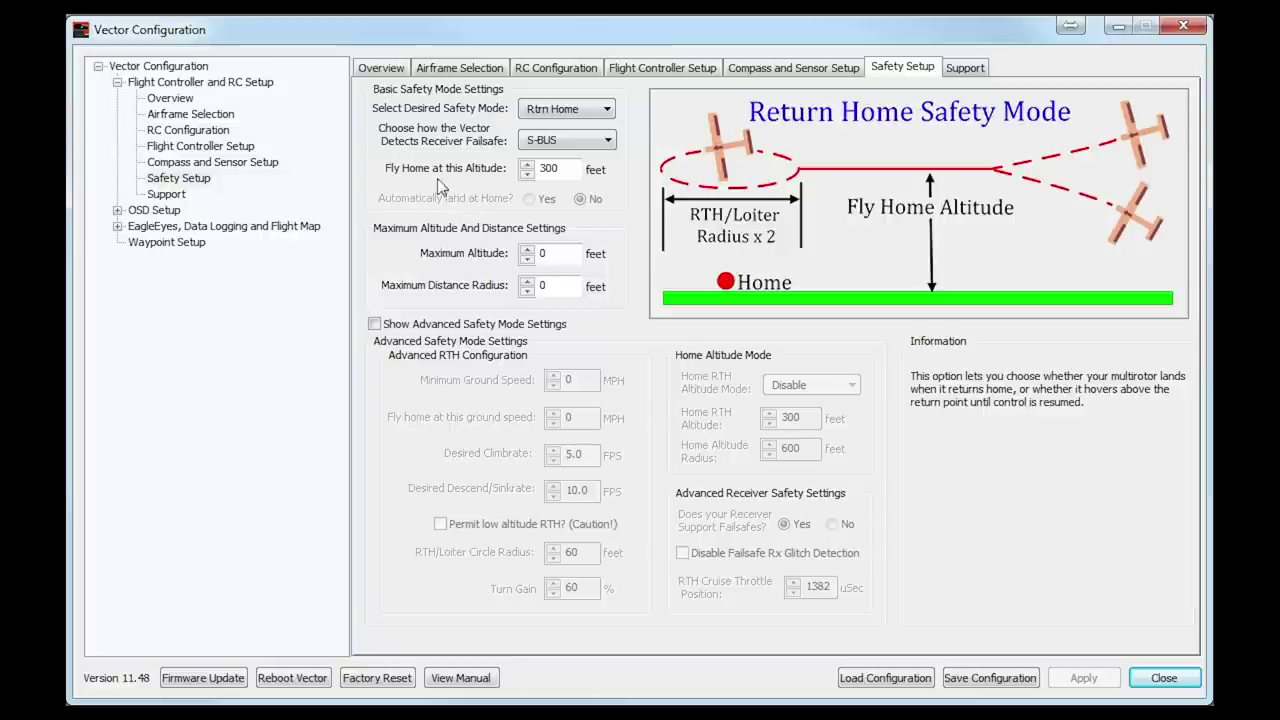
pyautogui.moveTo(432, 255)
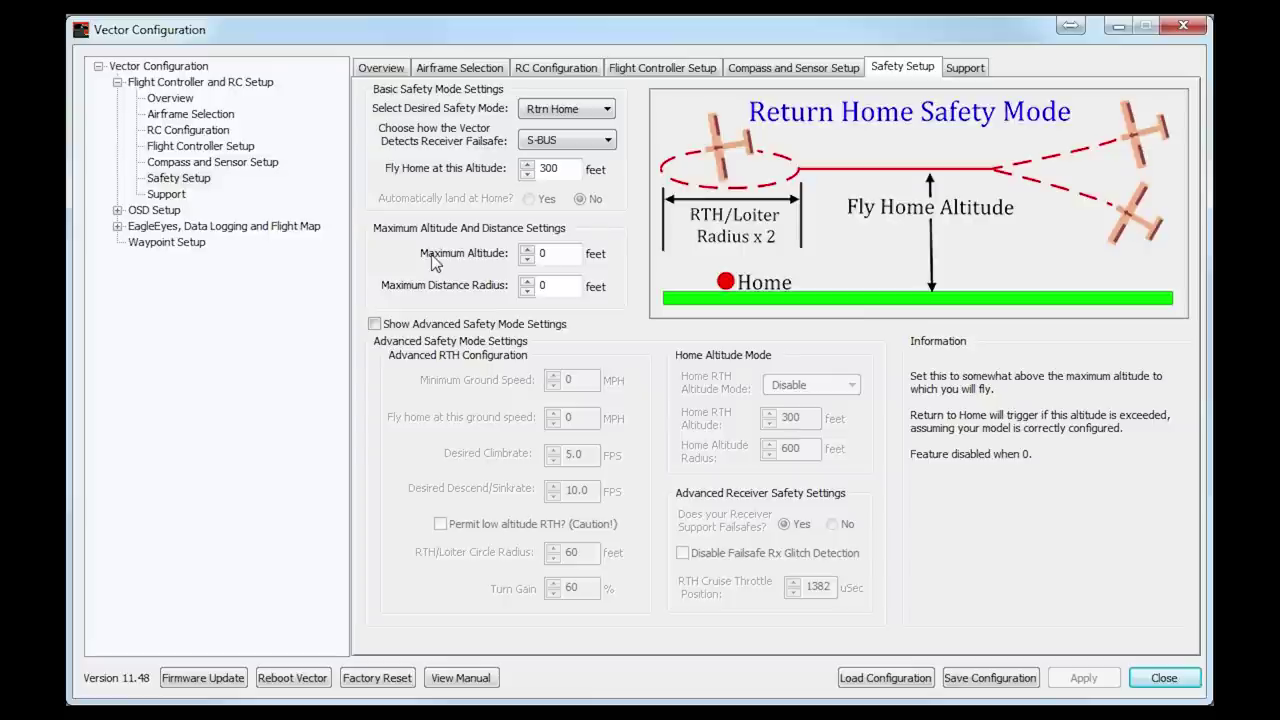
pyautogui.moveTo(441, 296)
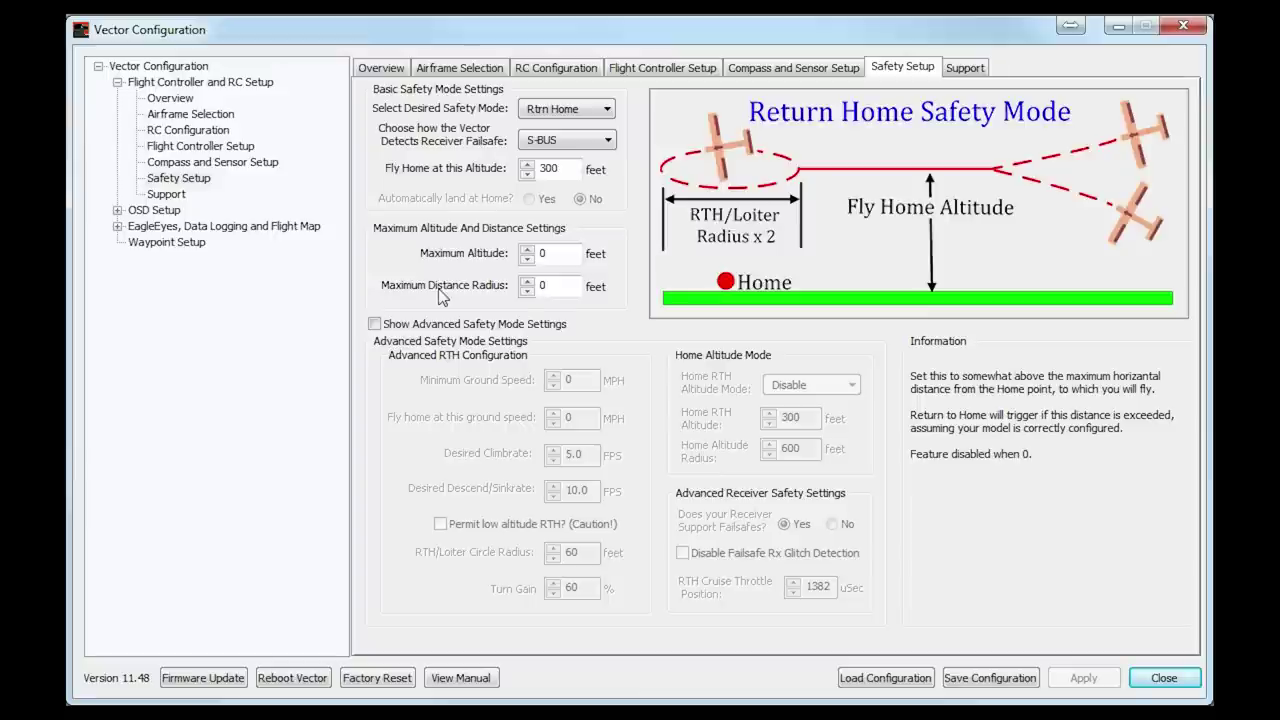
pyautogui.moveTo(564, 284)
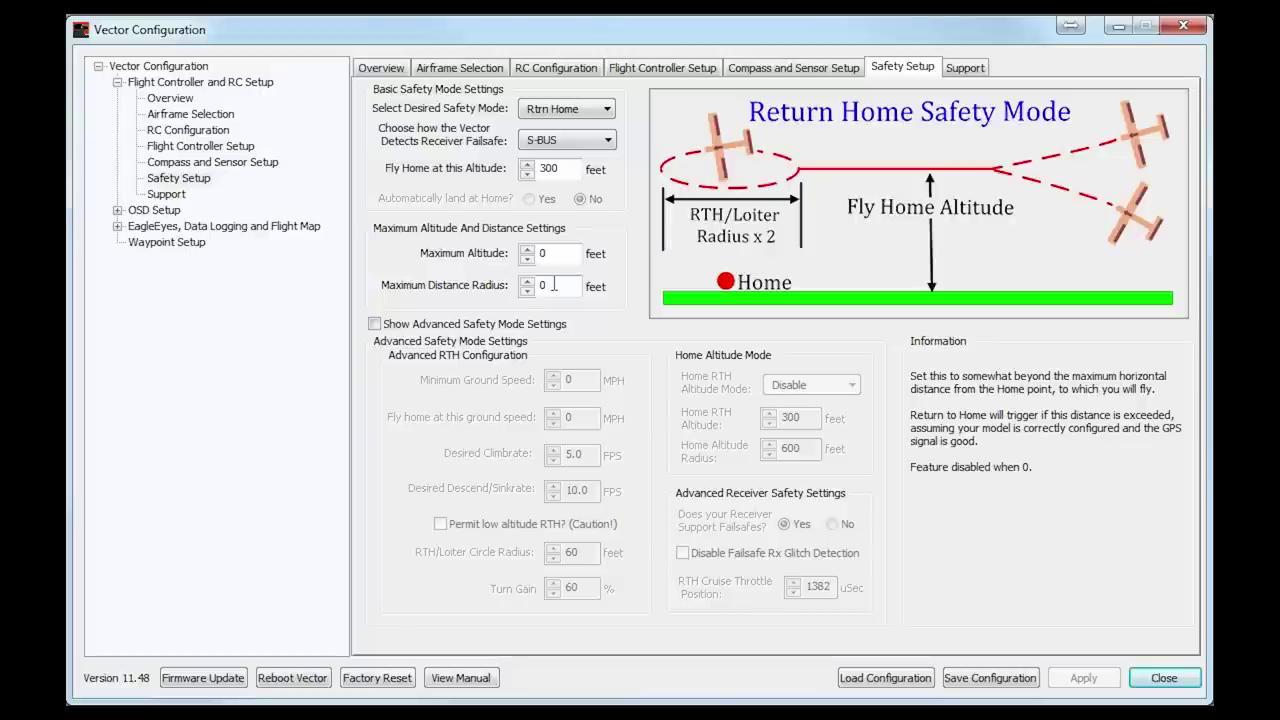
# - Show the advanced safety mode settings and review the return-to-home descend rate and low altitude RTH option
pyautogui.click(418, 328)
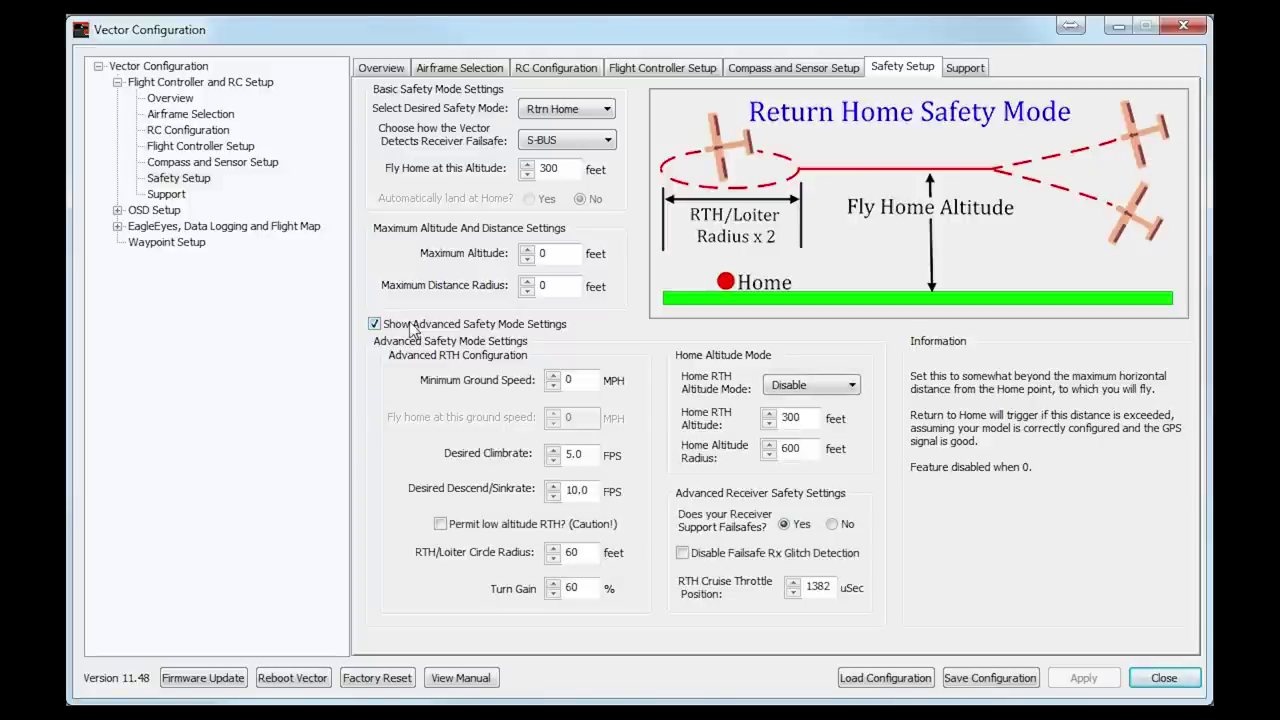
pyautogui.moveTo(460, 384)
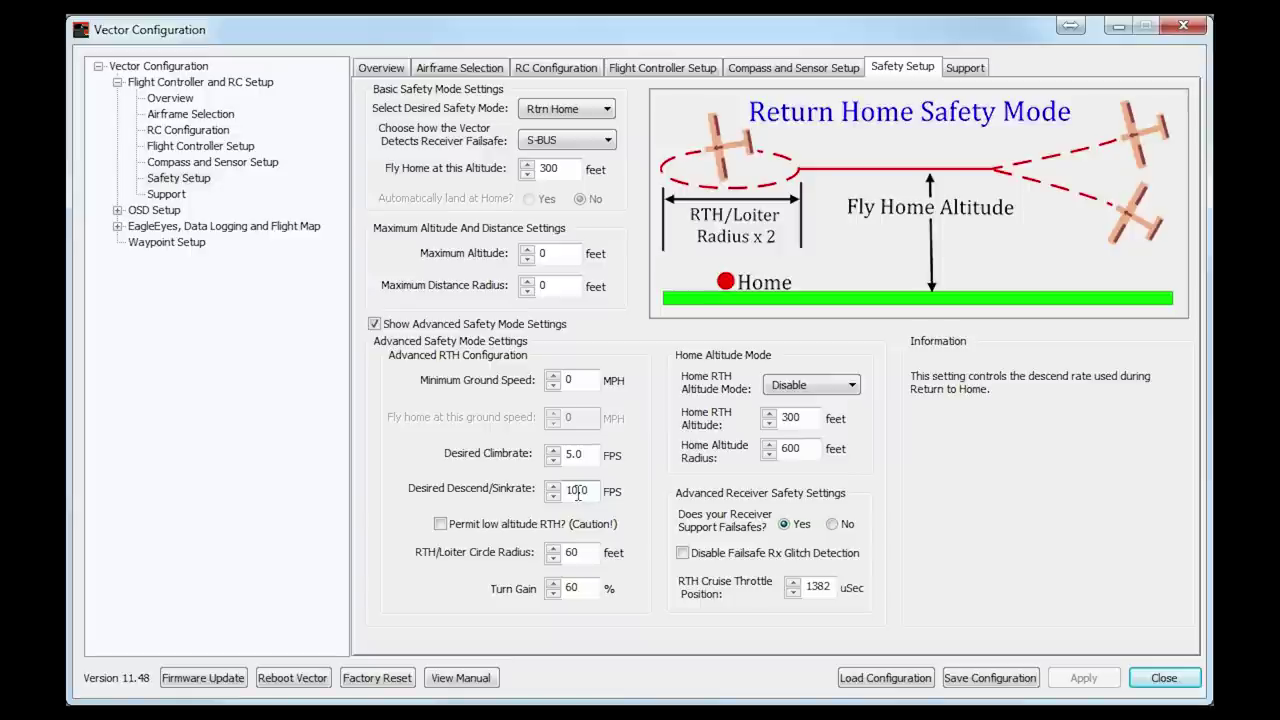
pyautogui.moveTo(445, 524)
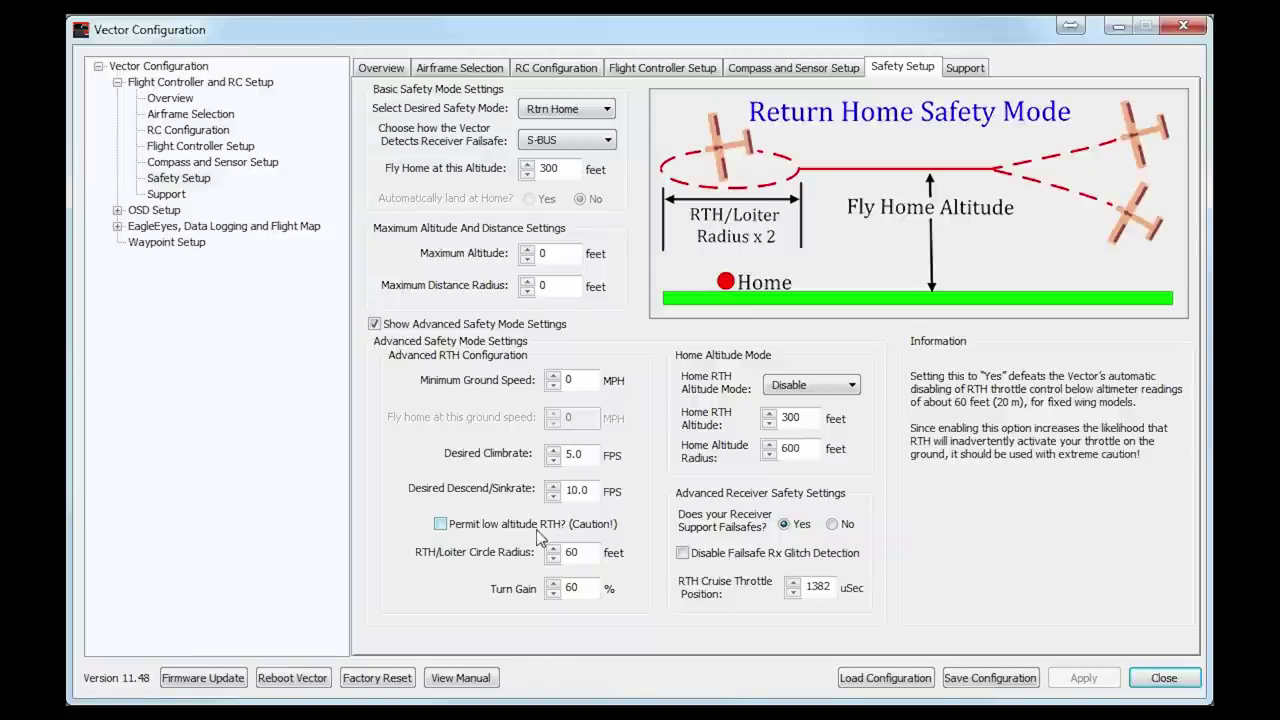
# - Read the guidance on the RTH/Loiter circle radius and turn gain, and on the Home Altitude Mode altitude and radius
pyautogui.moveTo(432, 558)
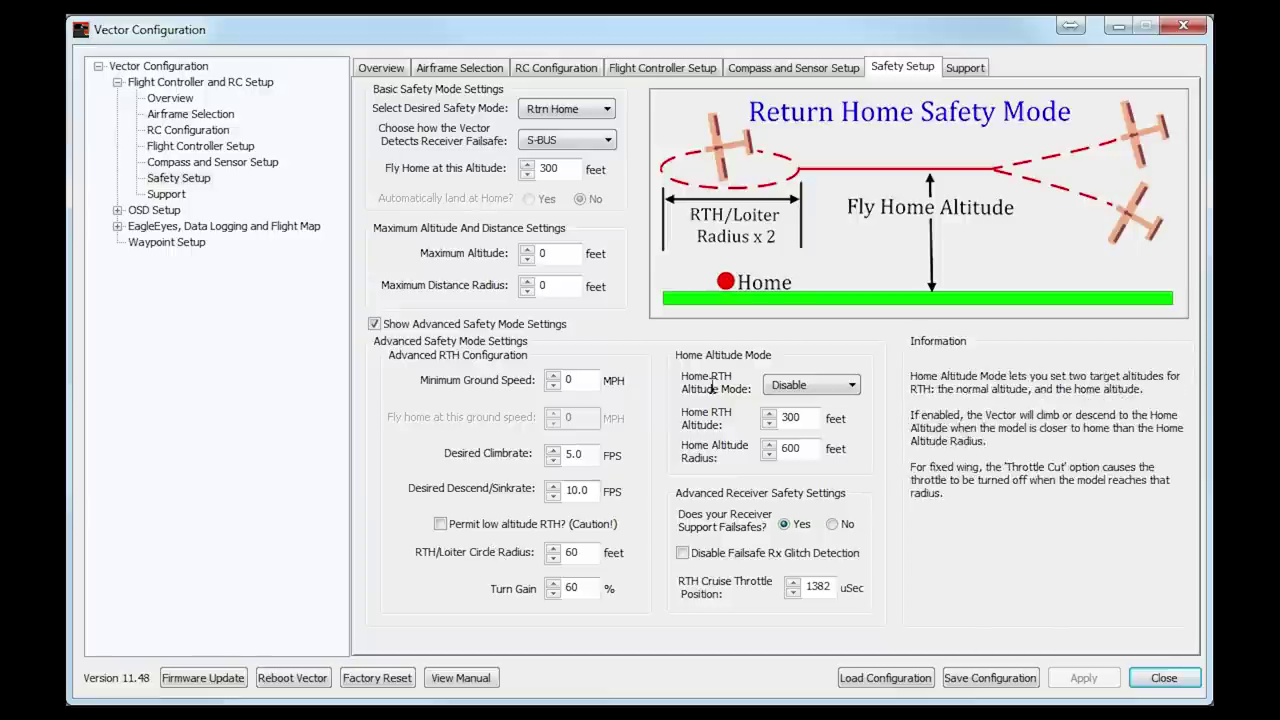
pyautogui.moveTo(768, 213)
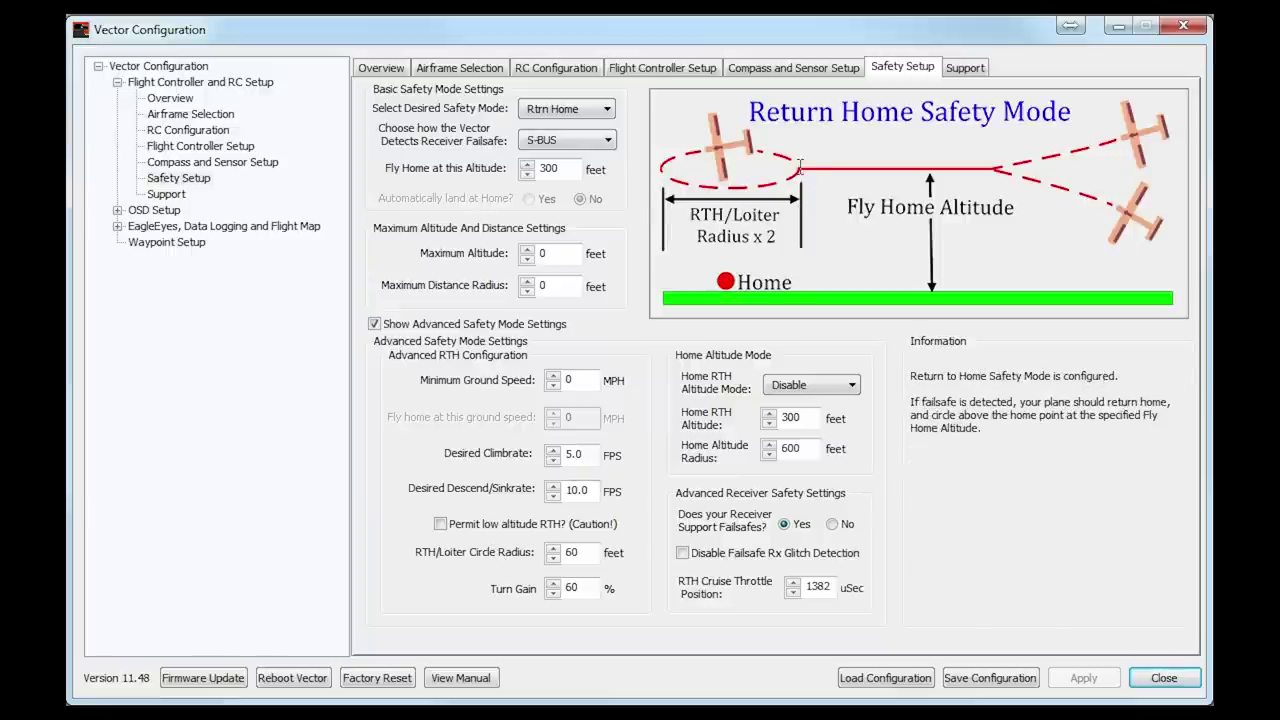
pyautogui.moveTo(587, 553)
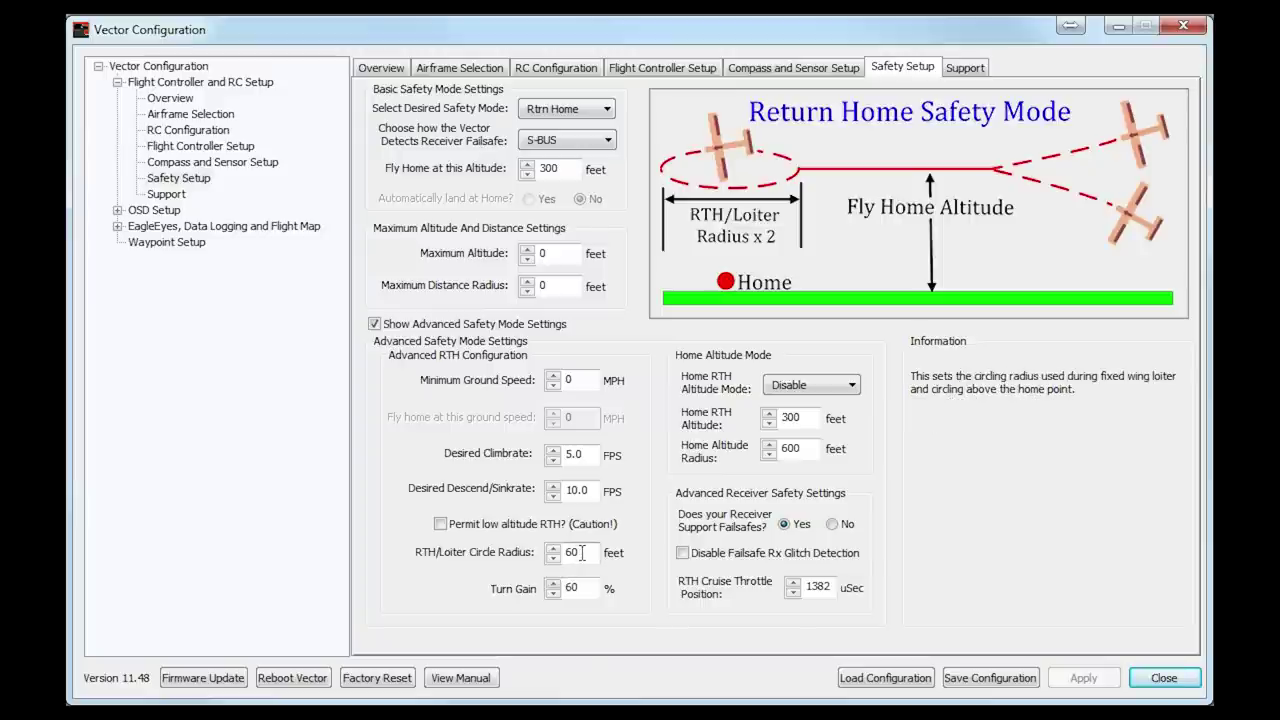
pyautogui.moveTo(553, 603)
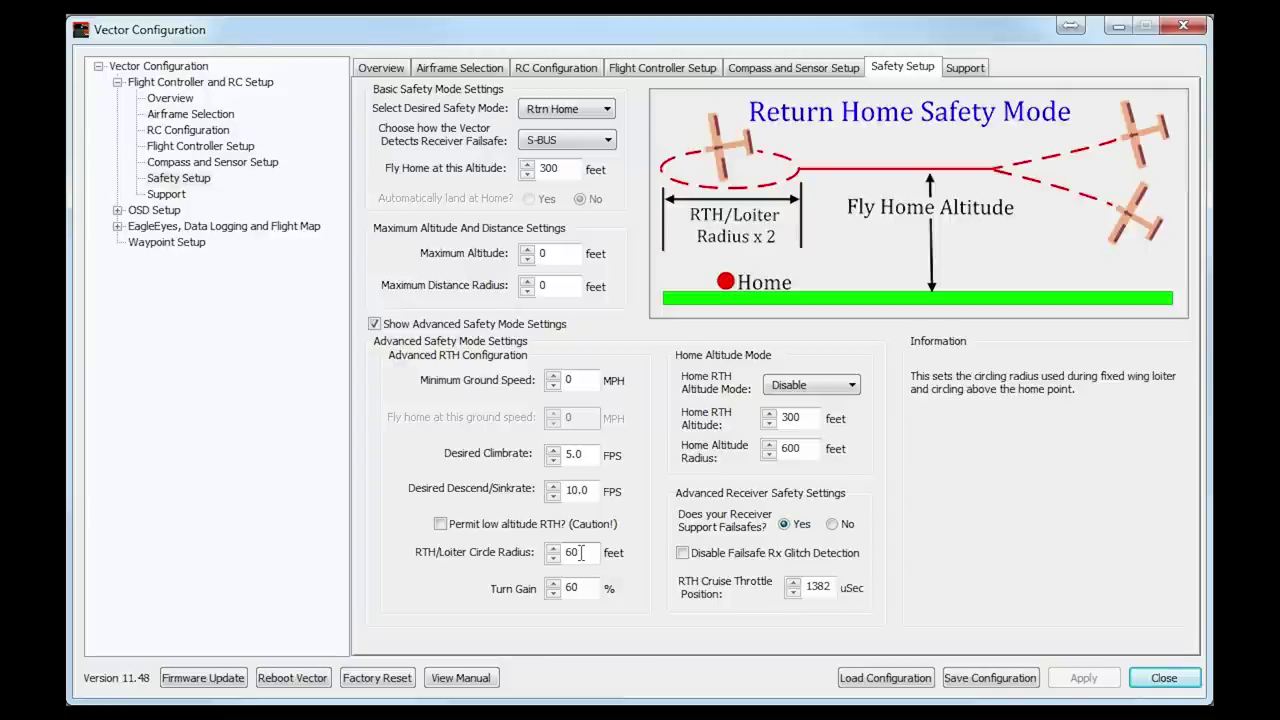
pyautogui.moveTo(828, 404)
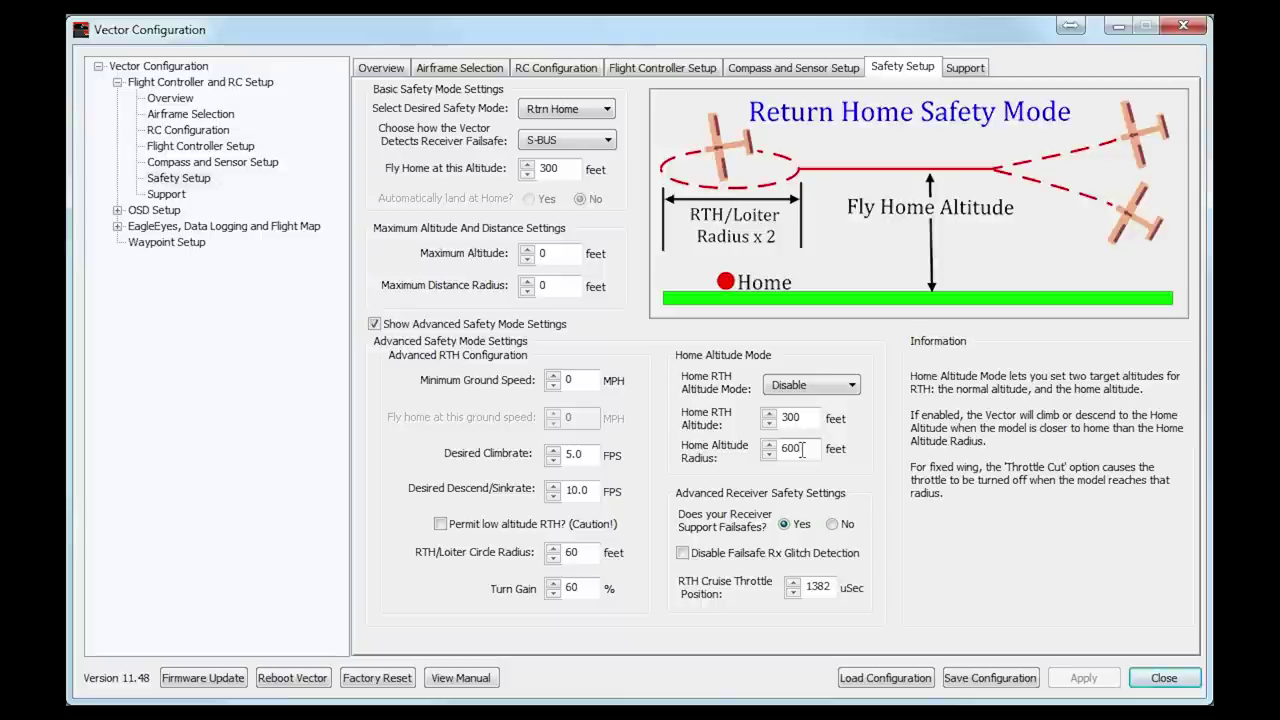
pyautogui.doubleClick(803, 413)
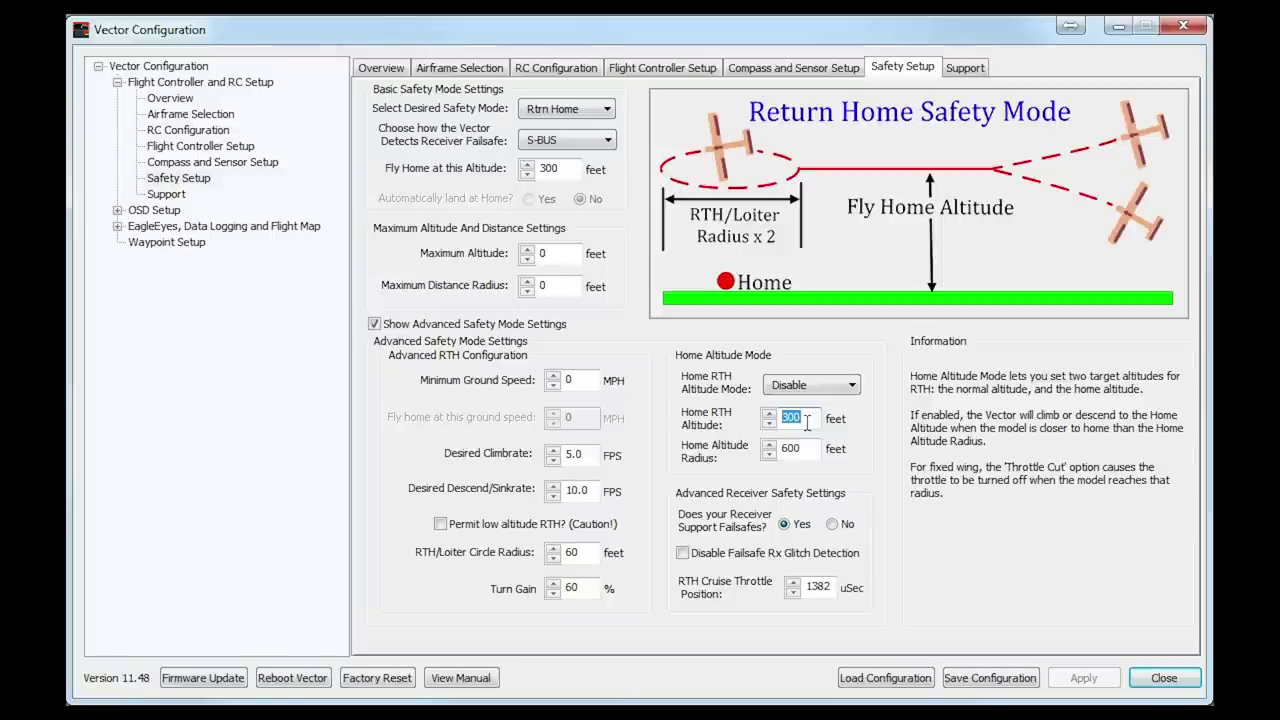
# - Review the advanced receiver safety settings: receiver failsafe support, Rx glitch detection and RTH cruise throttle position
pyautogui.moveTo(708, 512)
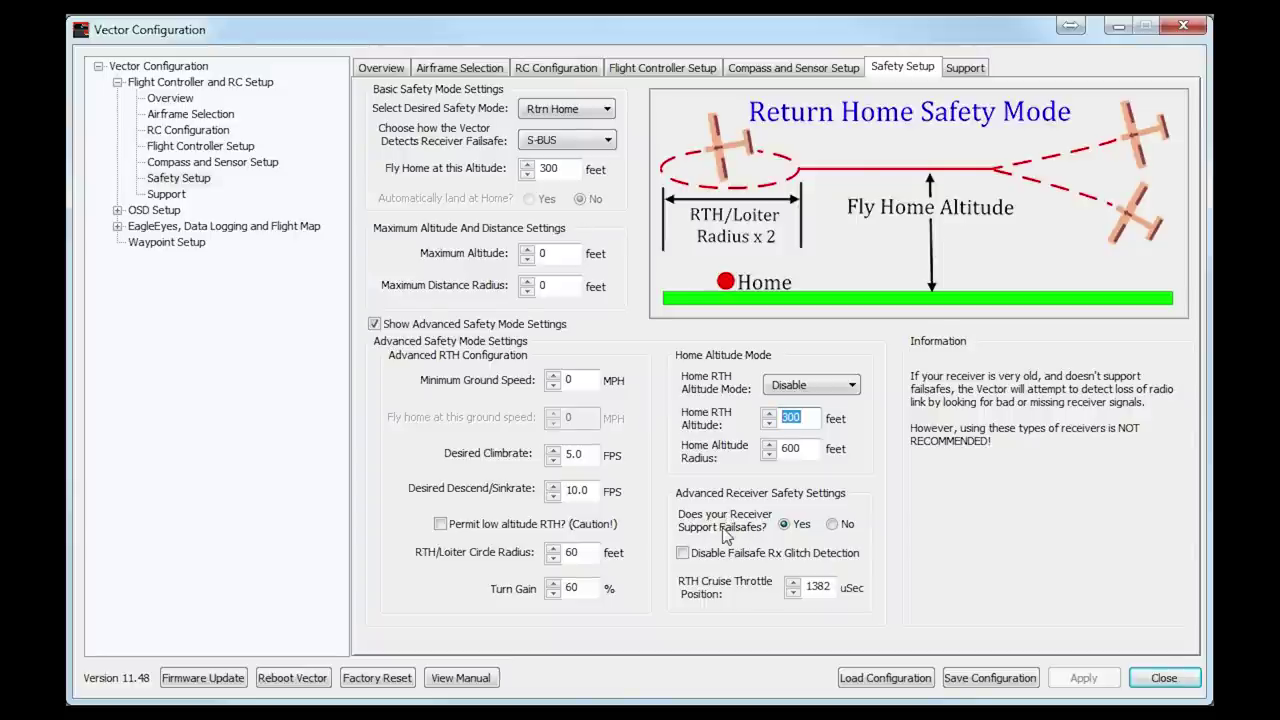
pyautogui.moveTo(788, 530)
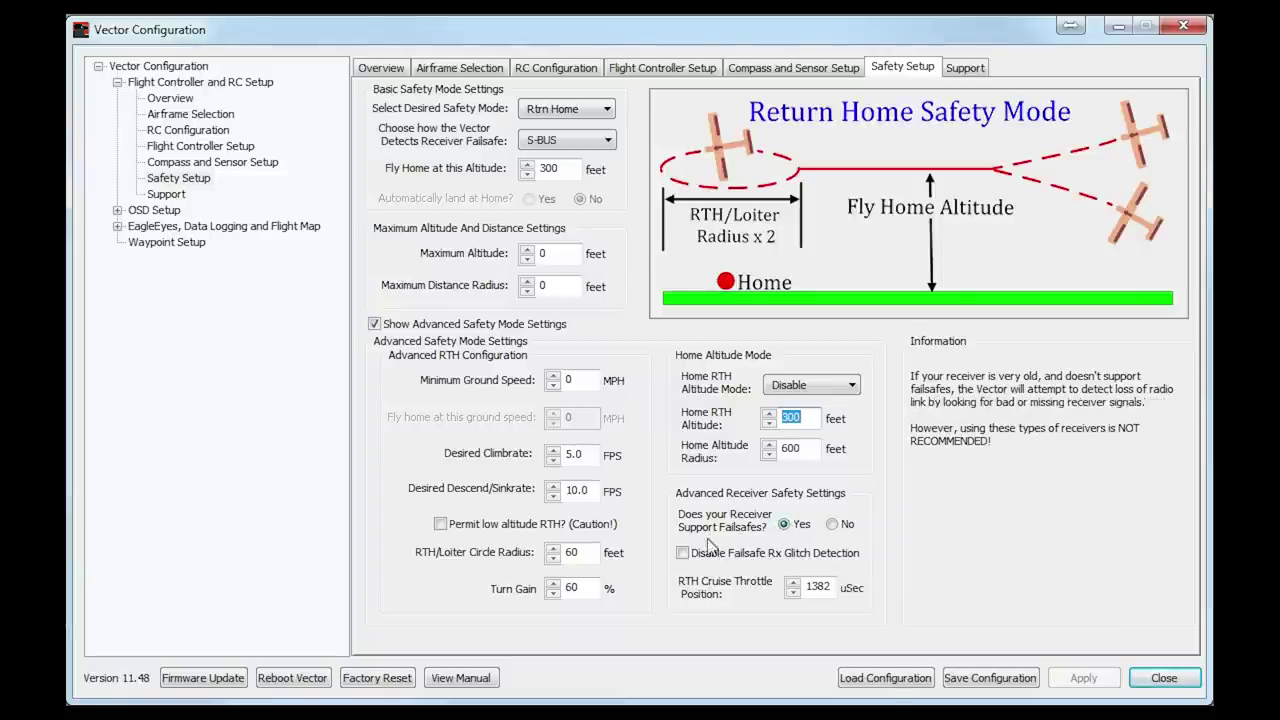
pyautogui.moveTo(737, 568)
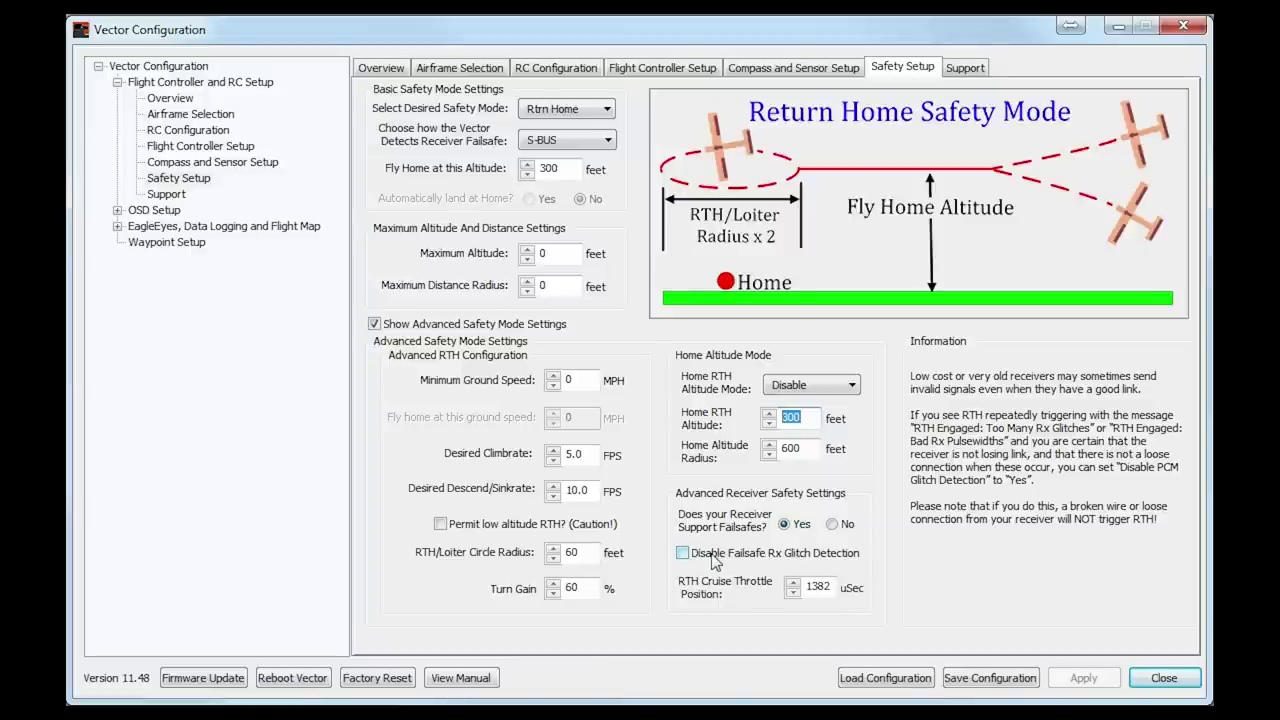
pyautogui.moveTo(705, 582)
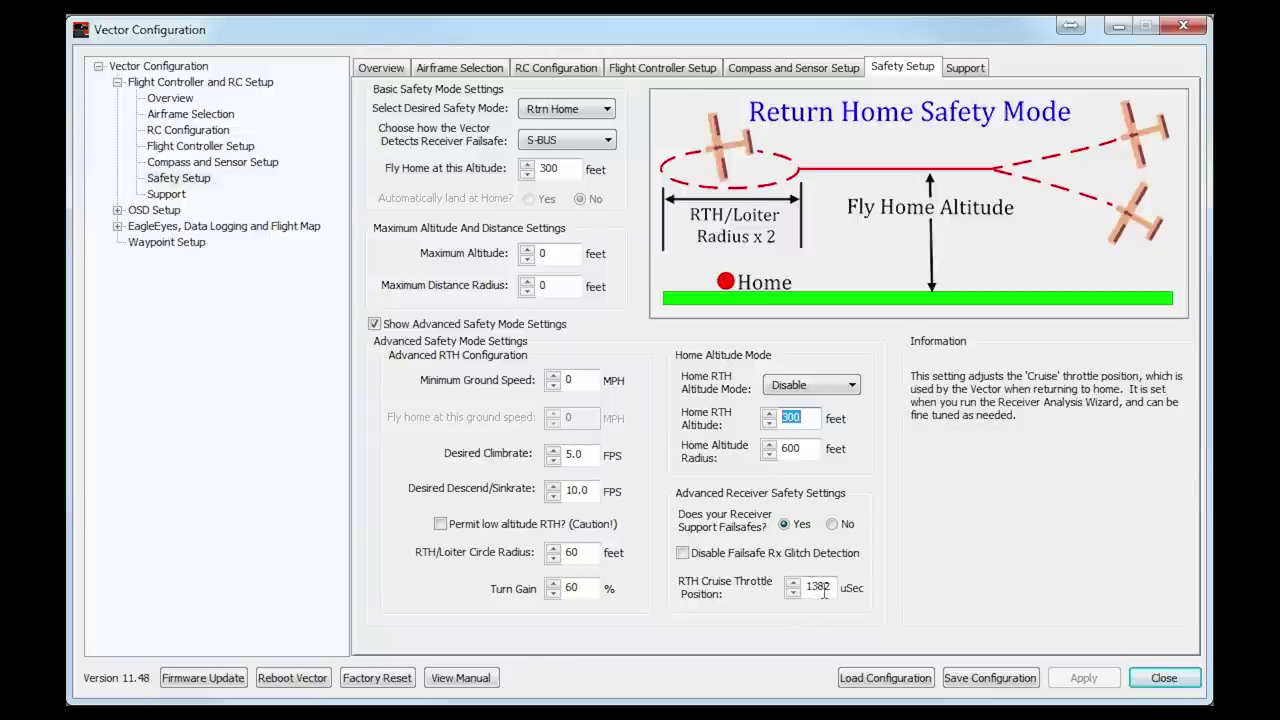
# - Compare the live throttle position on the controller overview with the RTH cruise throttle position in the safety settings
pyautogui.click(384, 70)
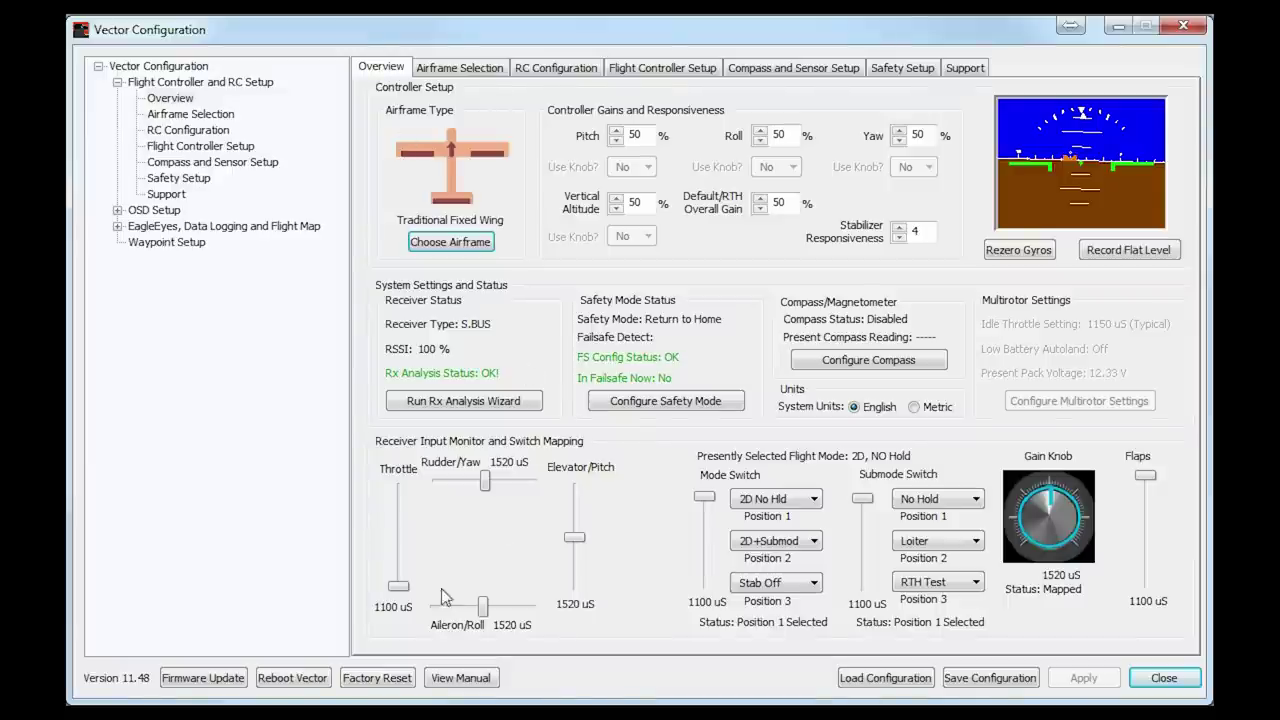
pyautogui.moveTo(401, 591)
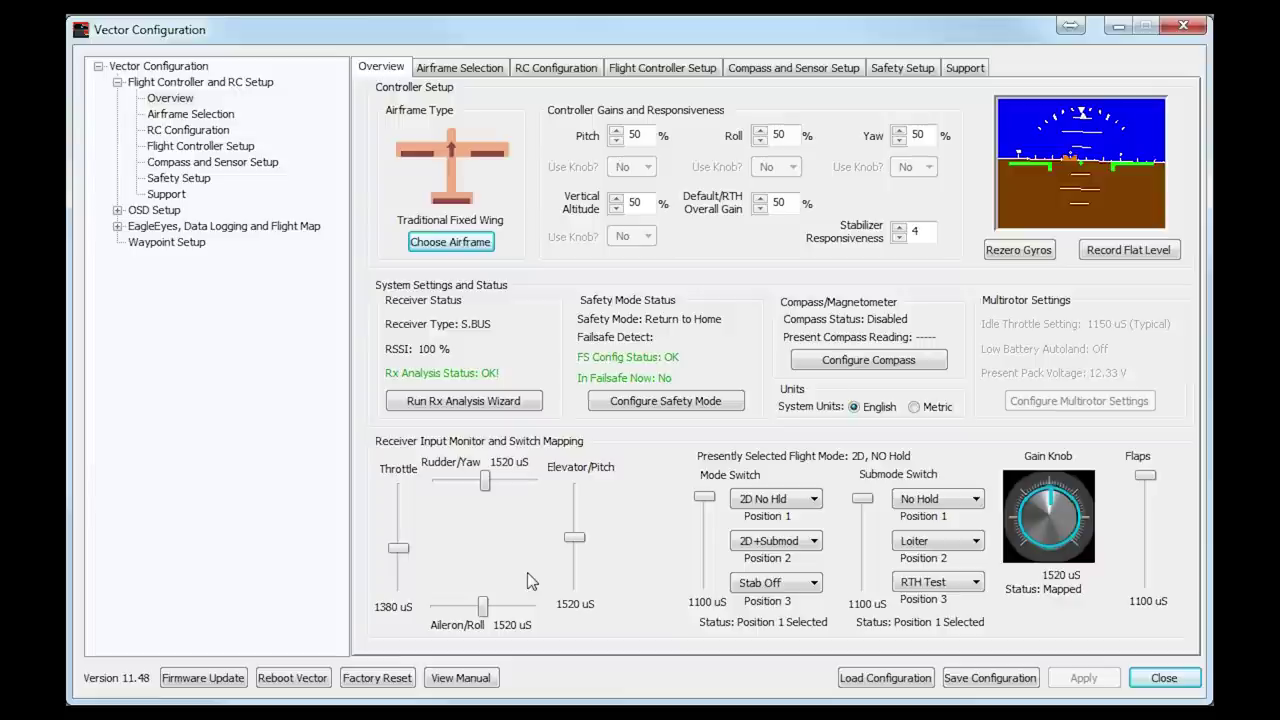
pyautogui.click(895, 70)
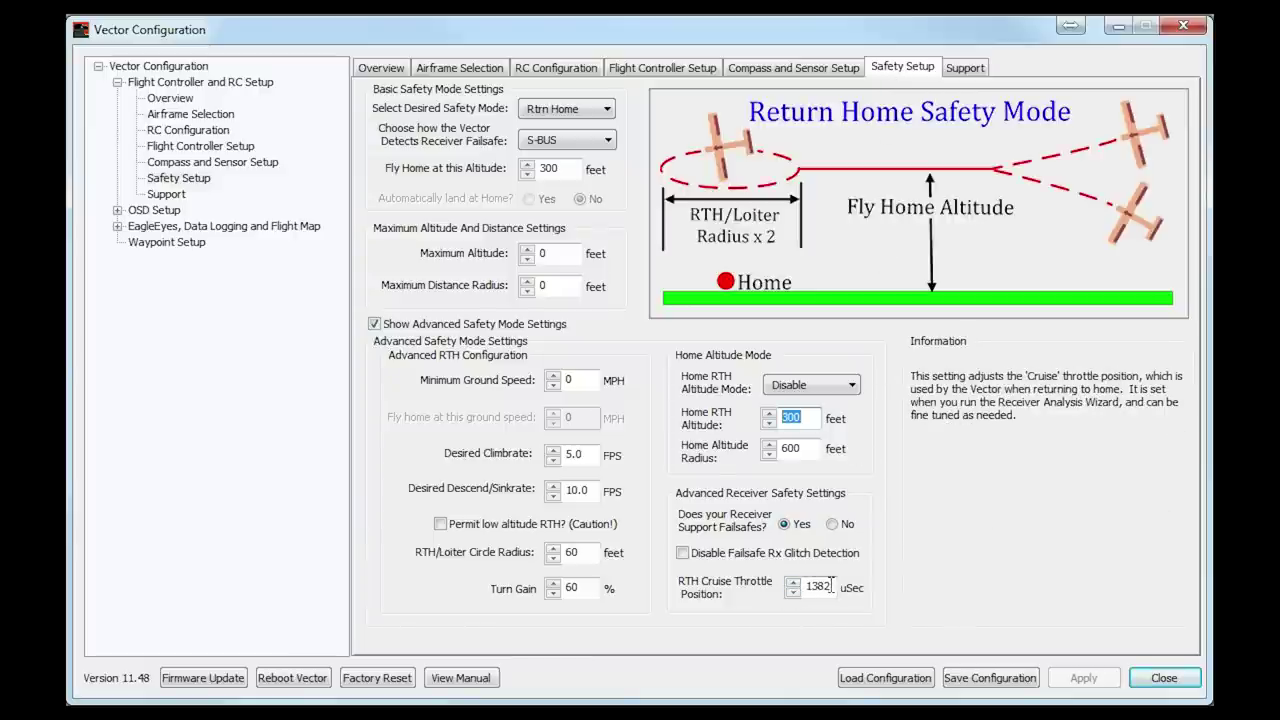
pyautogui.click(381, 68)
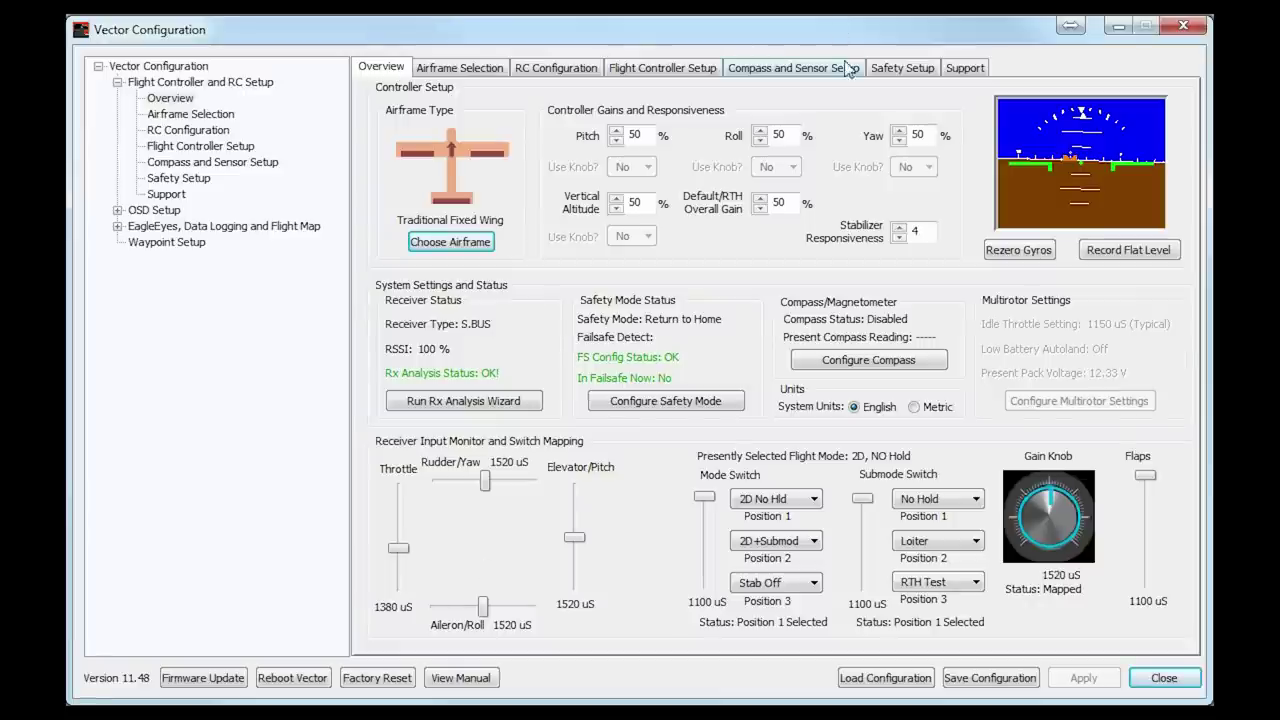
pyautogui.click(884, 64)
pyautogui.moveTo(817, 585)
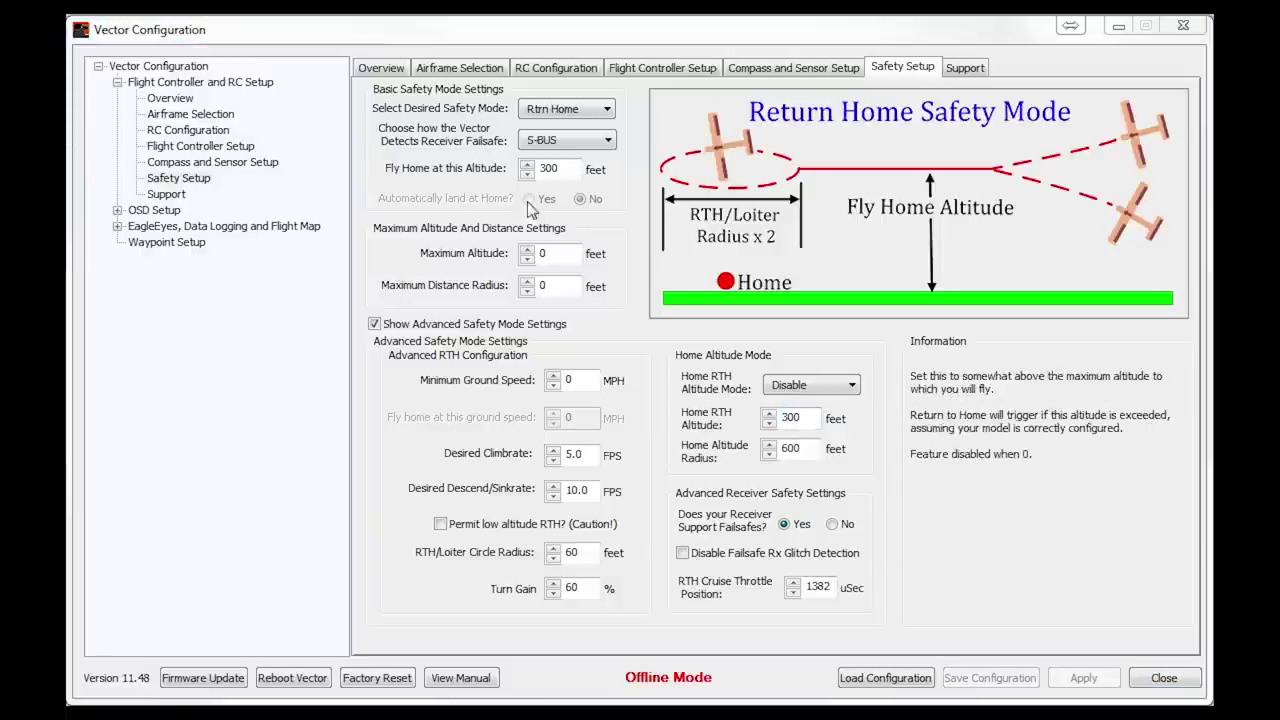
# - Revisit the controller overview, open the basic OSD screen setup and select the receiver signal readout in the screen preview
pyautogui.click(389, 70)
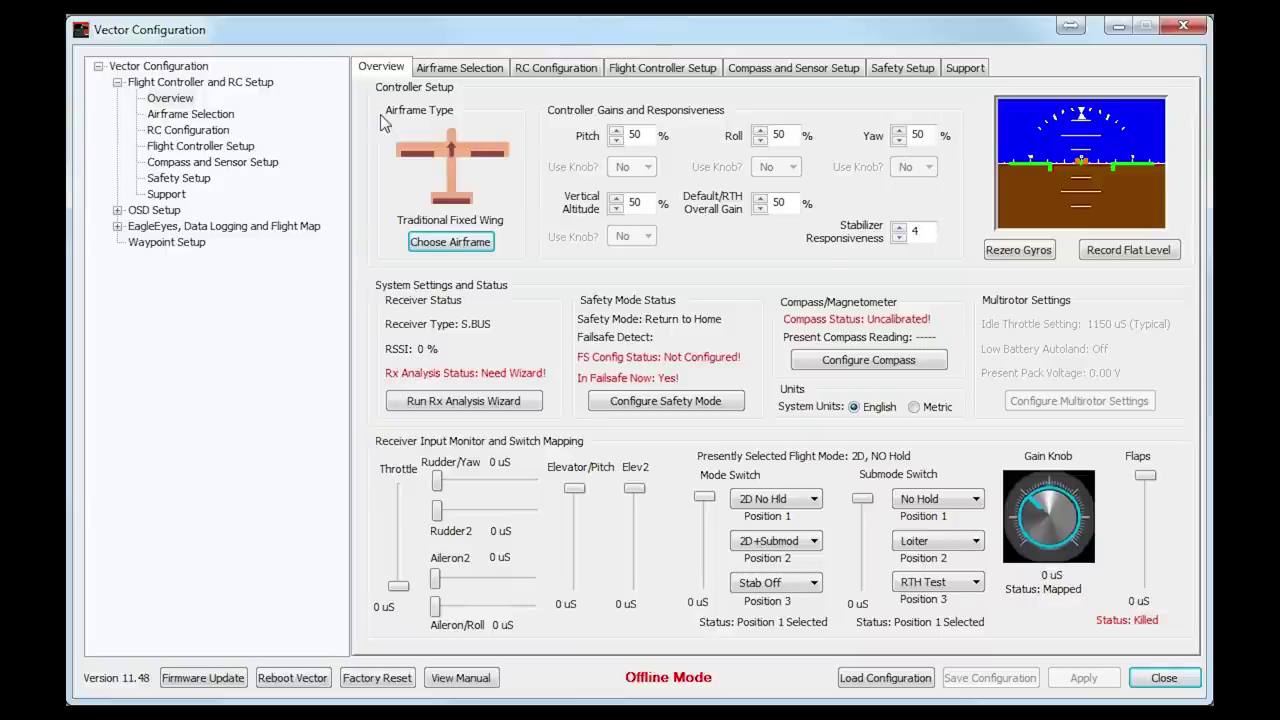
pyautogui.click(154, 210)
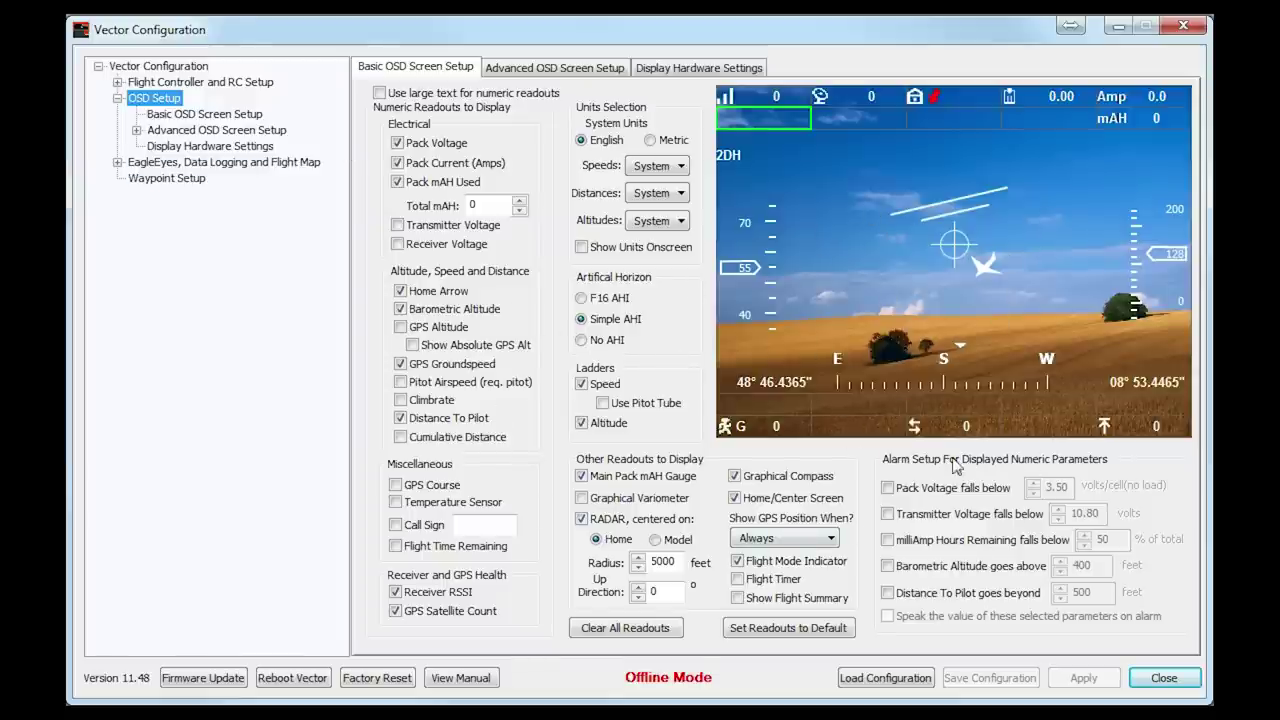
pyautogui.click(763, 404)
pyautogui.moveTo(736, 97); pyautogui.dragTo(766, 100)
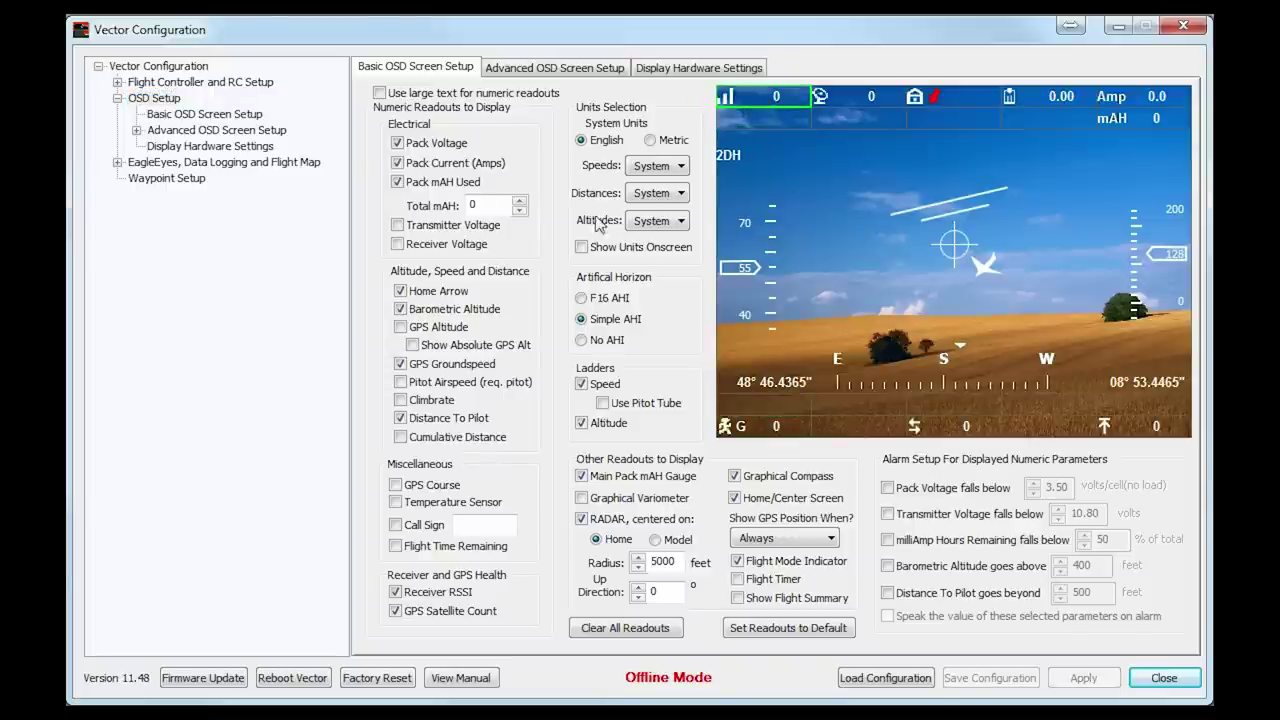